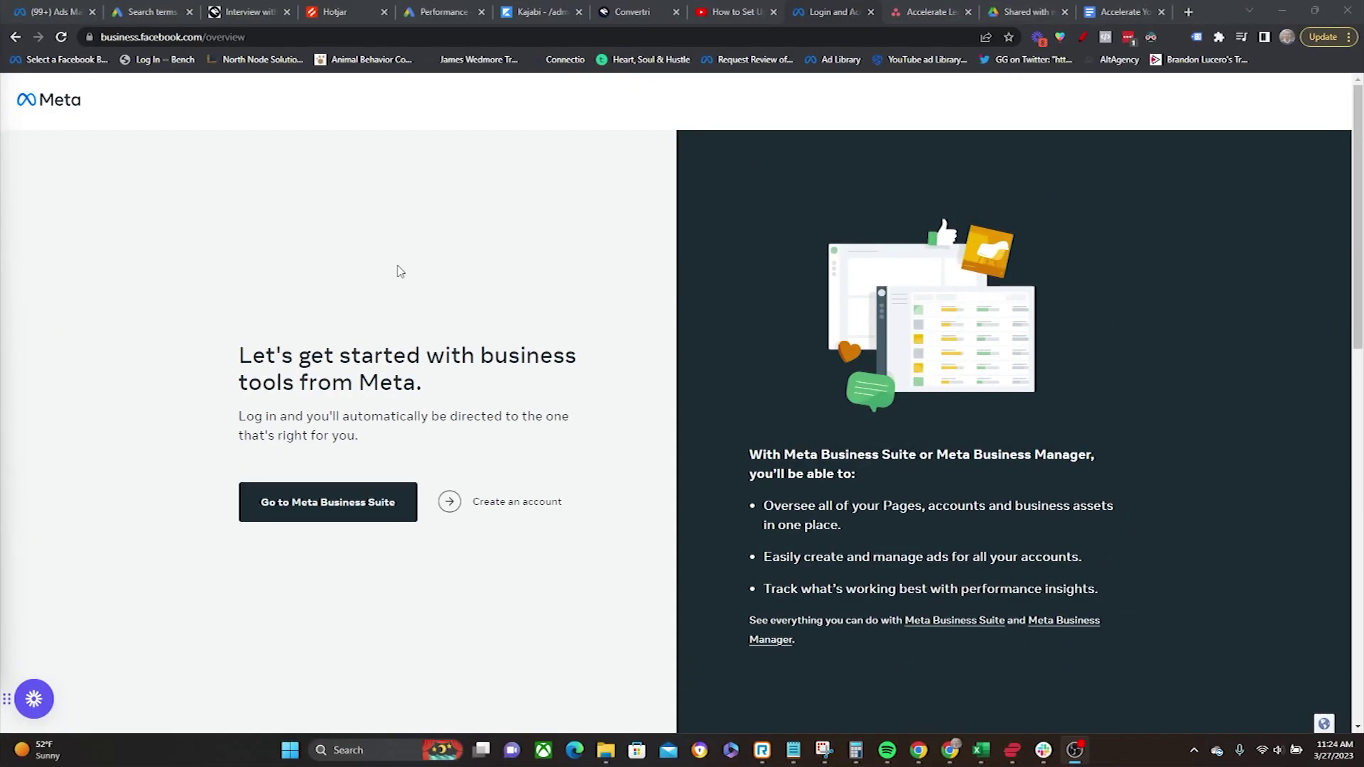
# Step: Start creating a new business account and begin entering the business name
pyautogui.click(268, 35)
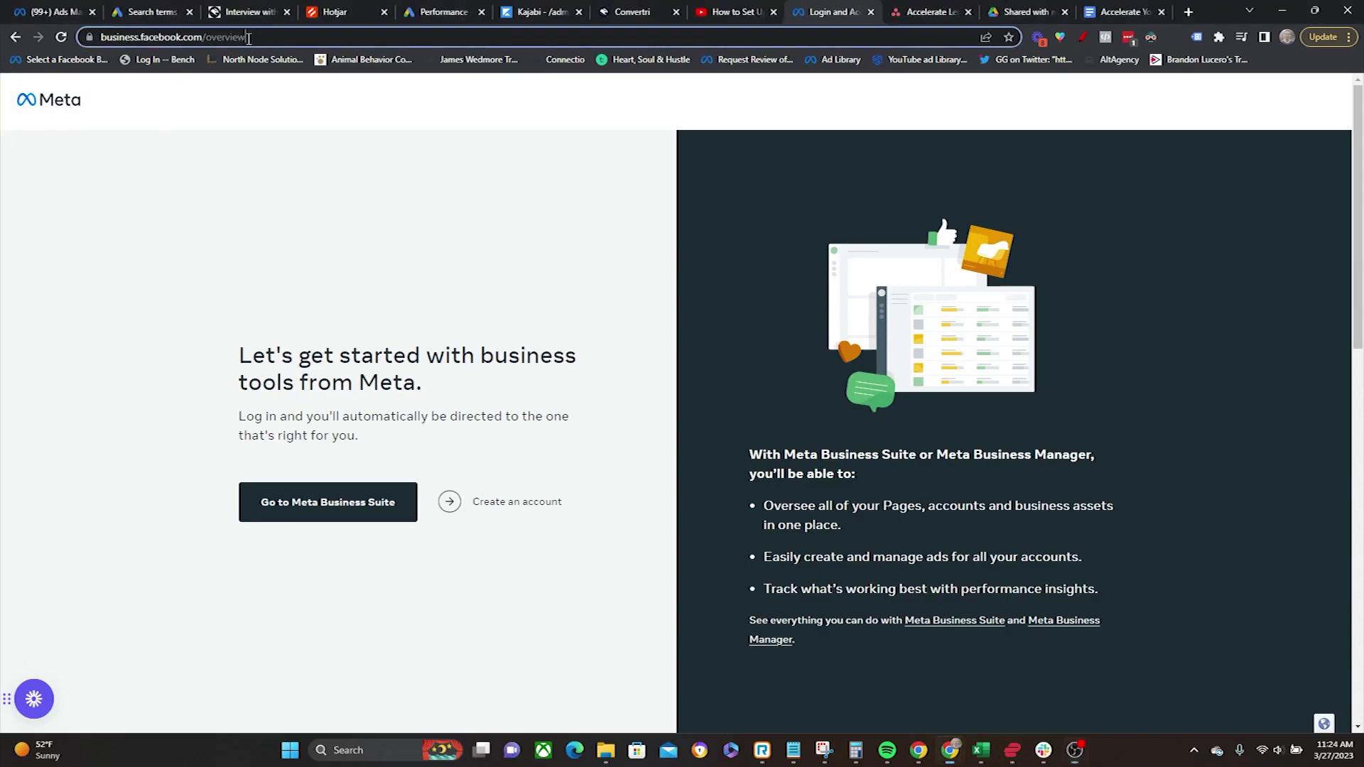
pyautogui.click(304, 211)
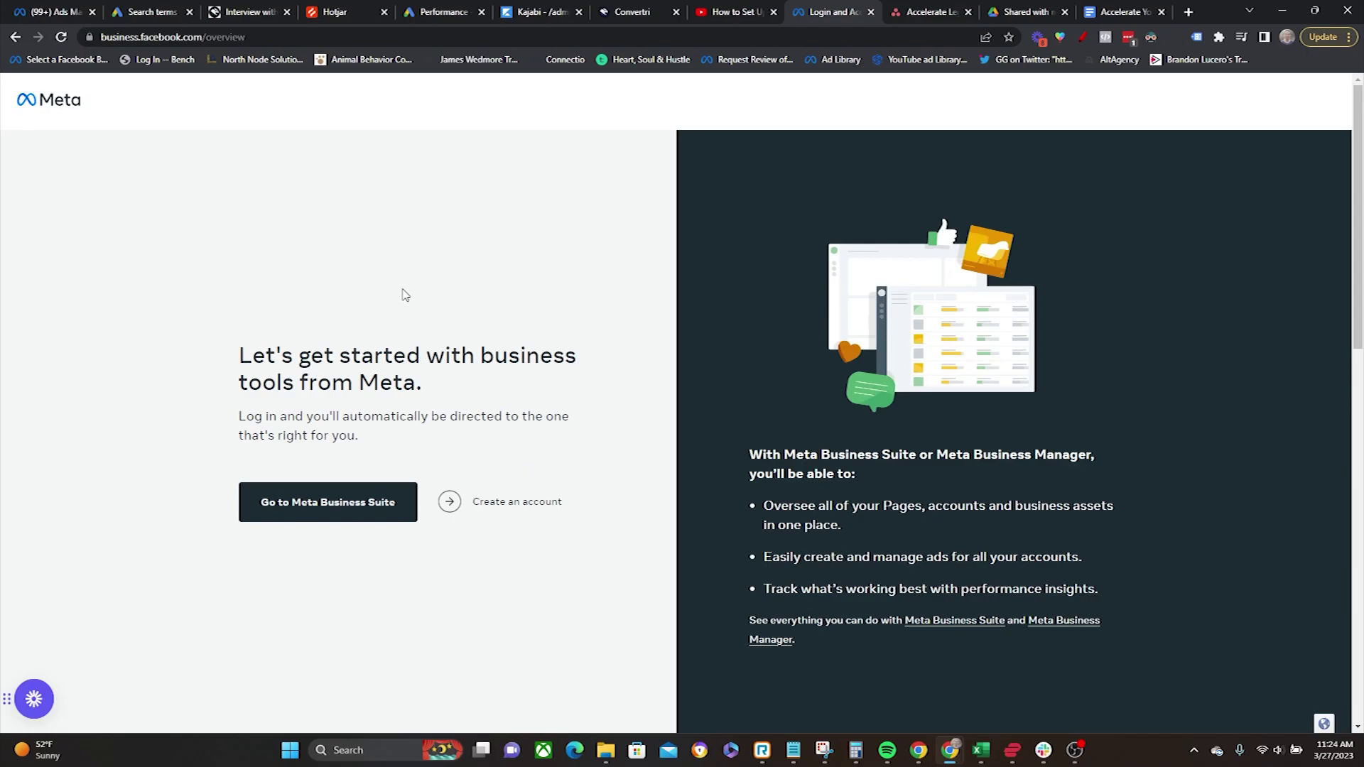
pyautogui.click(473, 517)
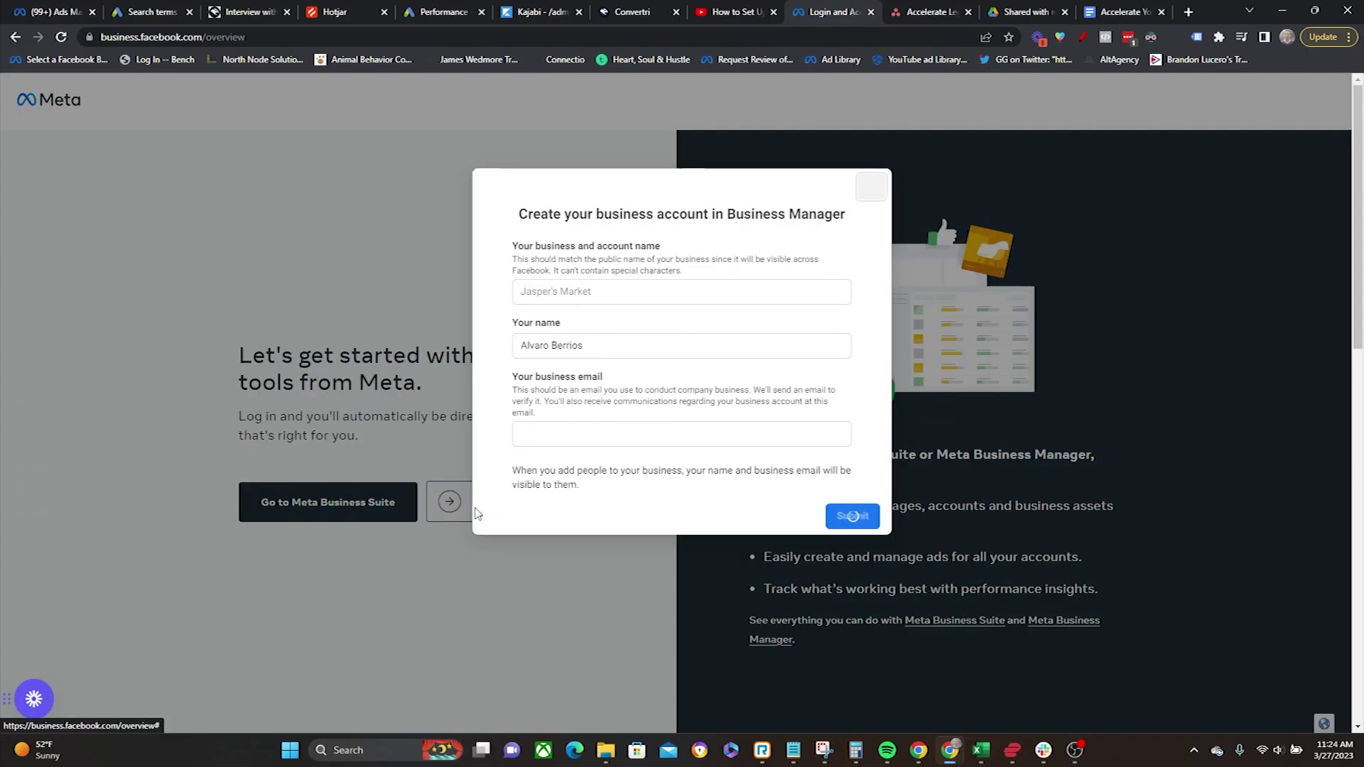
pyautogui.click(609, 291)
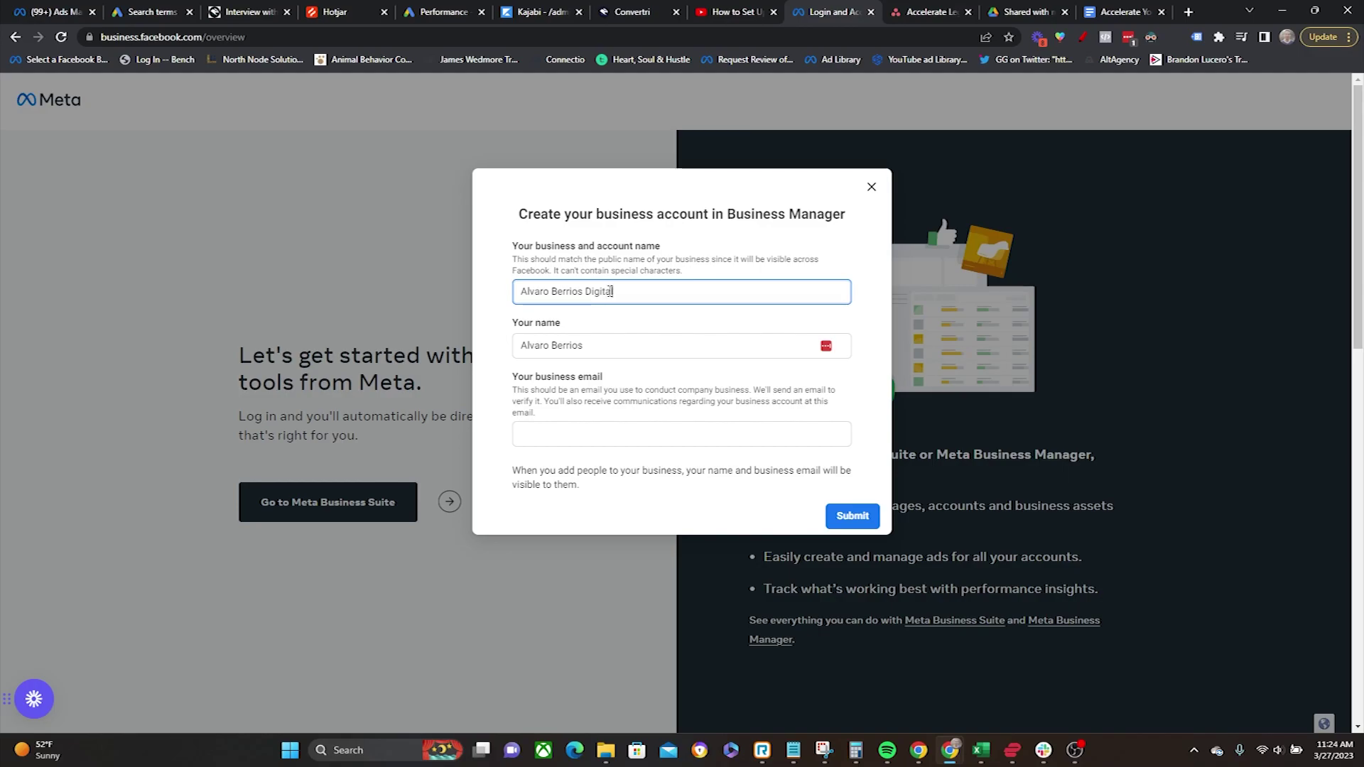
# Step: Fill in the owner's name and business e-mail, then submit the new account
pyautogui.click(632, 344)
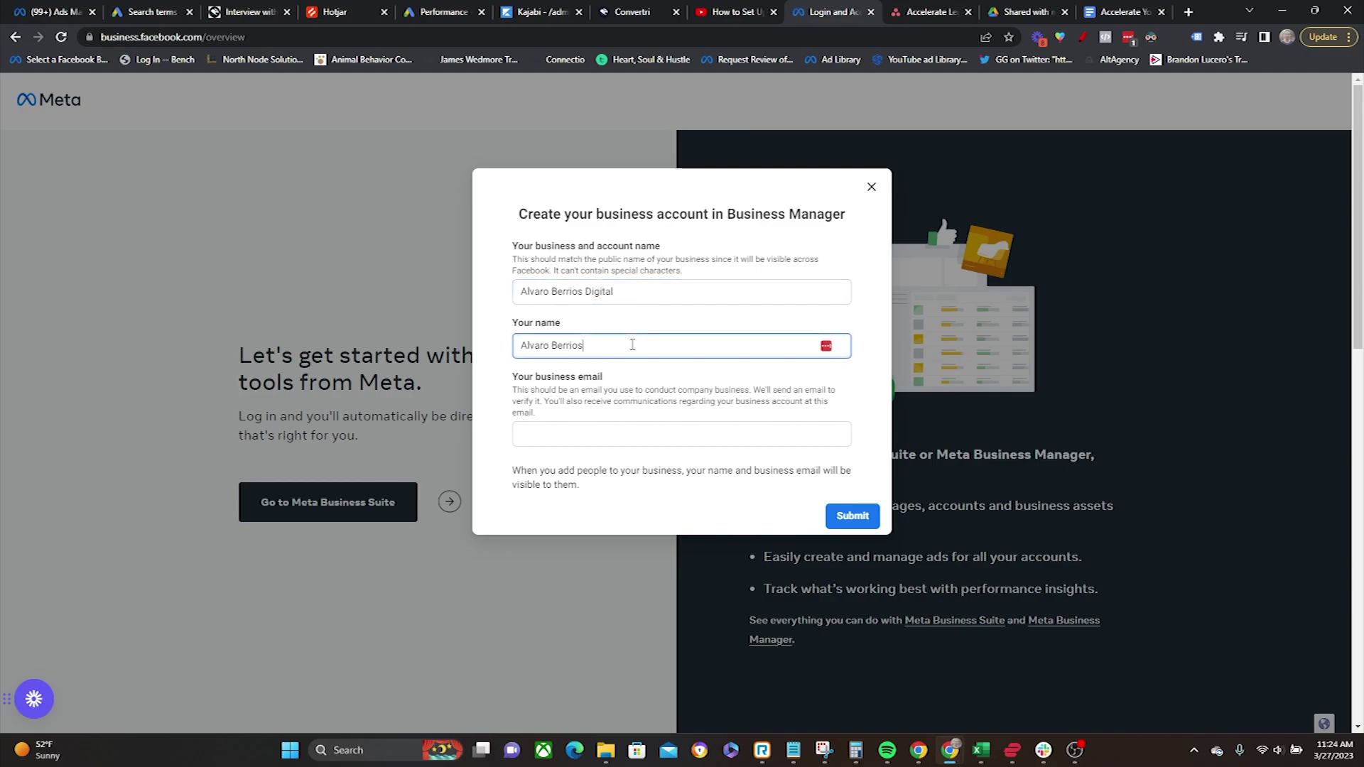
pyautogui.click(619, 434)
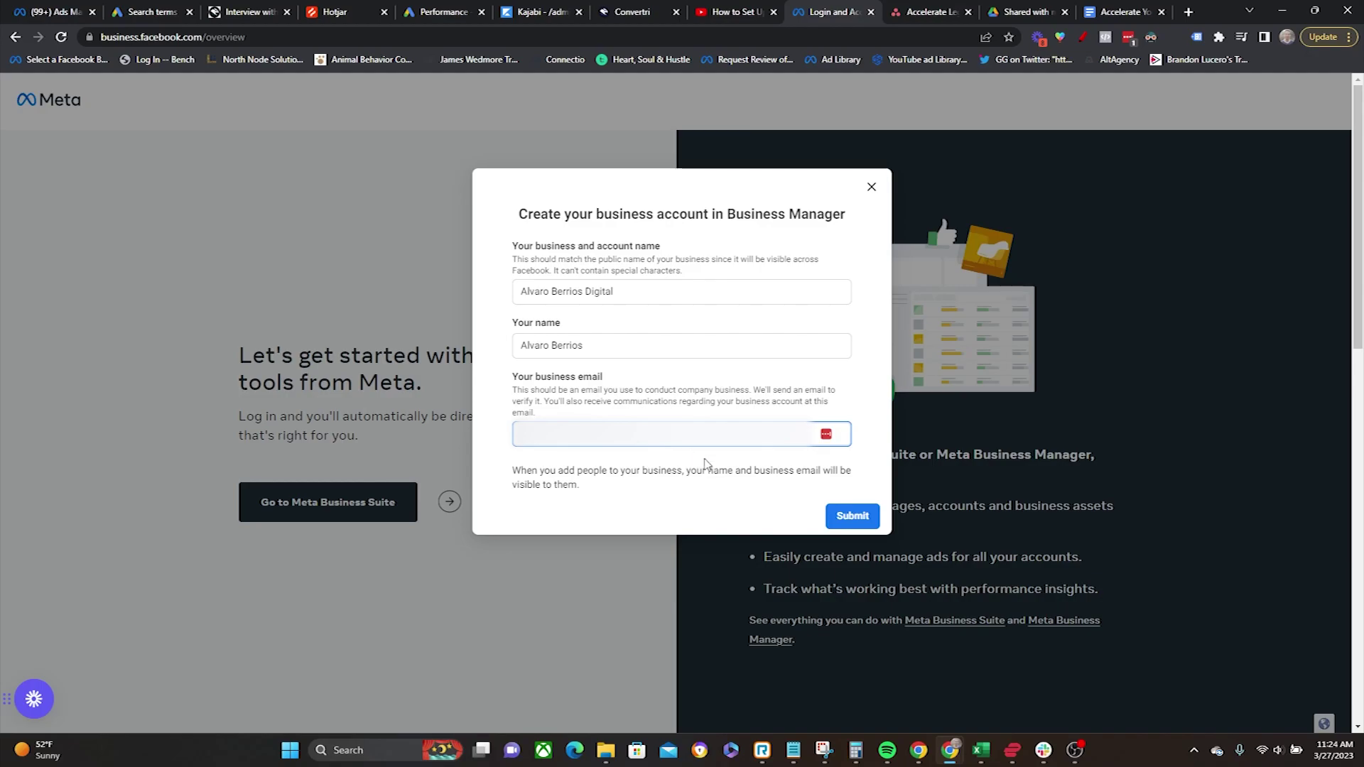
pyautogui.hotkey('shift', 'Tab')
pyautogui.hotkey('shift', 'Tab')
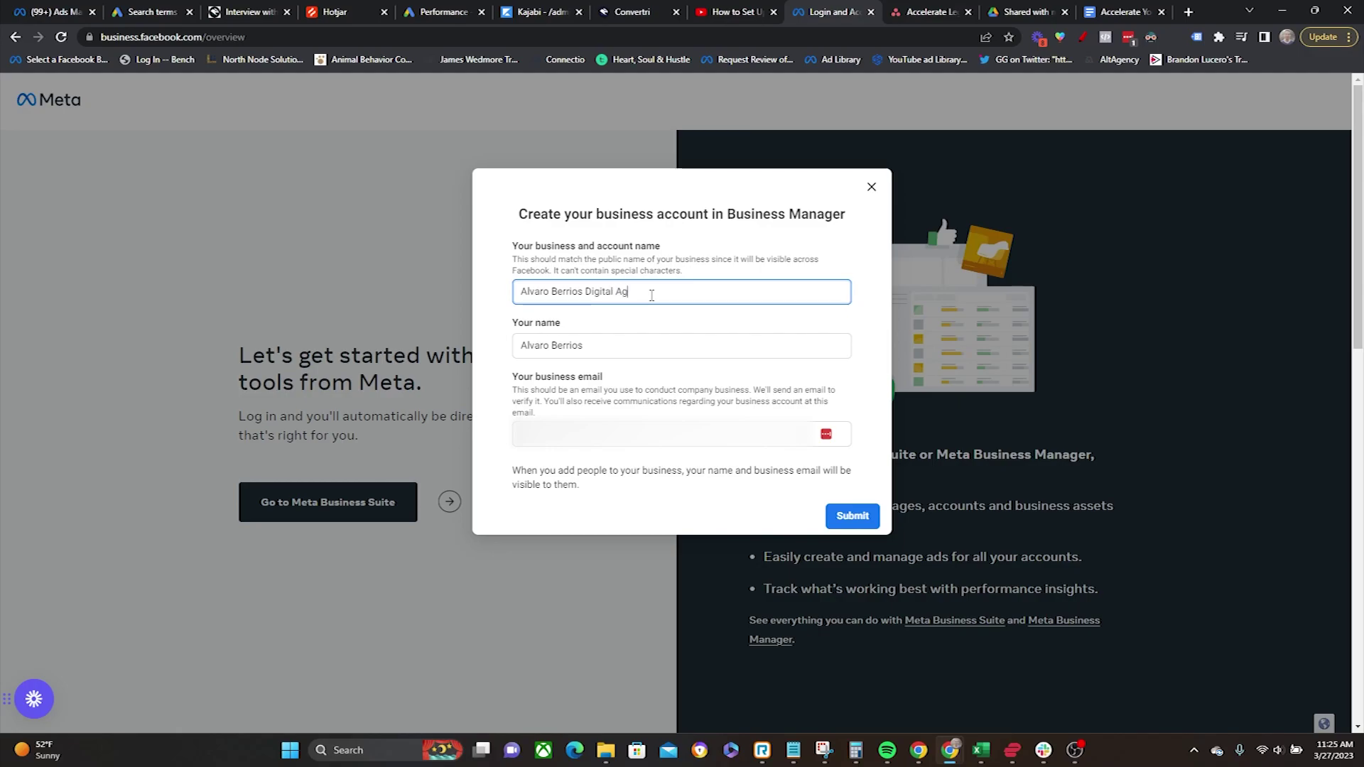
pyautogui.click(768, 495)
pyautogui.click(846, 526)
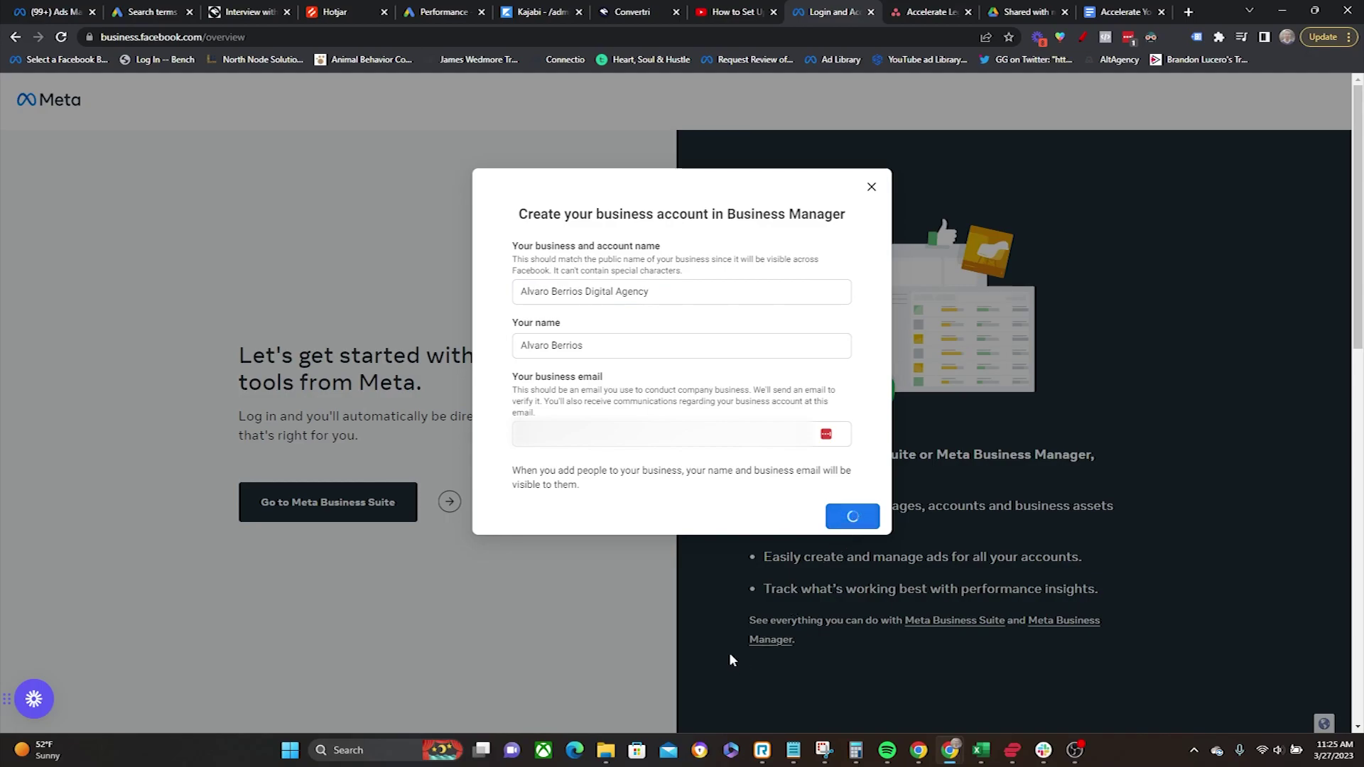
pyautogui.moveTo(575, 309); pyautogui.dragTo(658, 341)
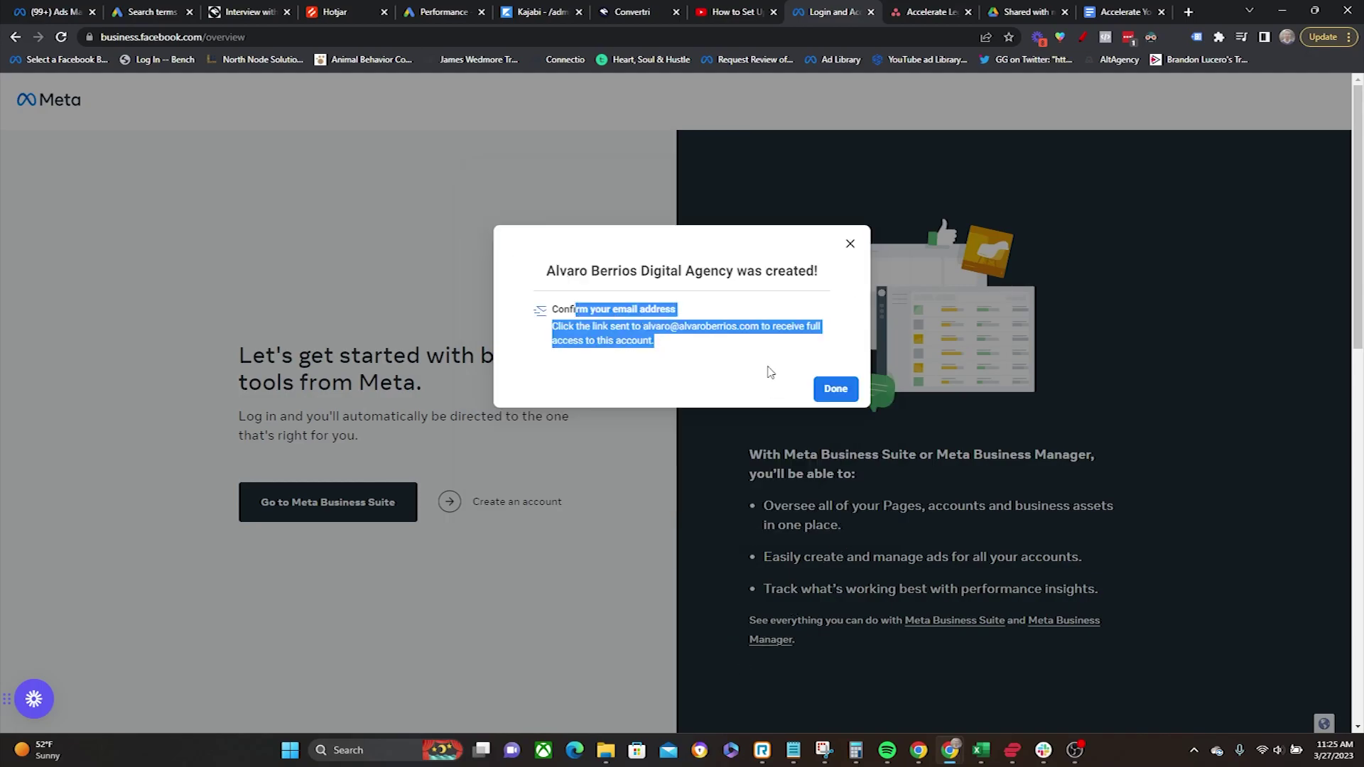
pyautogui.click(741, 347)
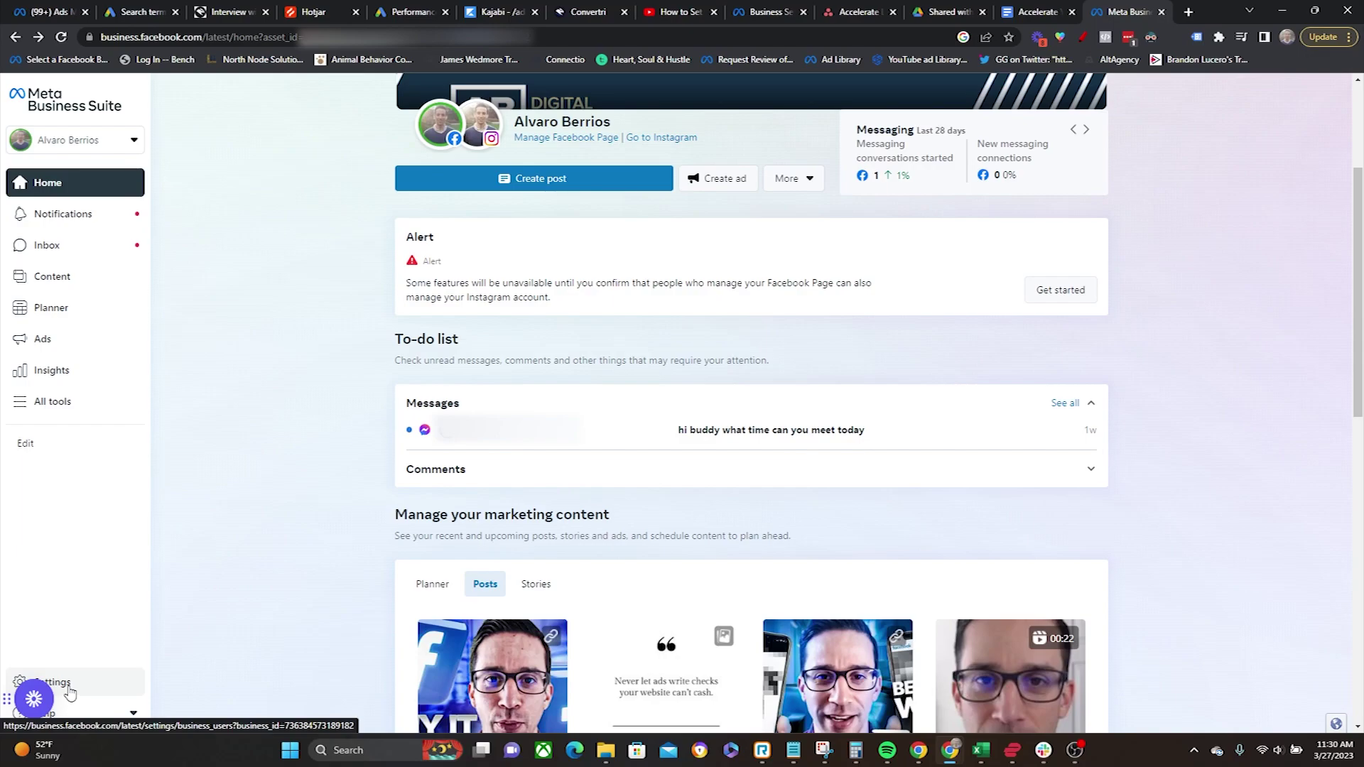
# Step: In Settings > Business Account info > Business assets, filter the list to the Pages tab
pyautogui.click(69, 693)
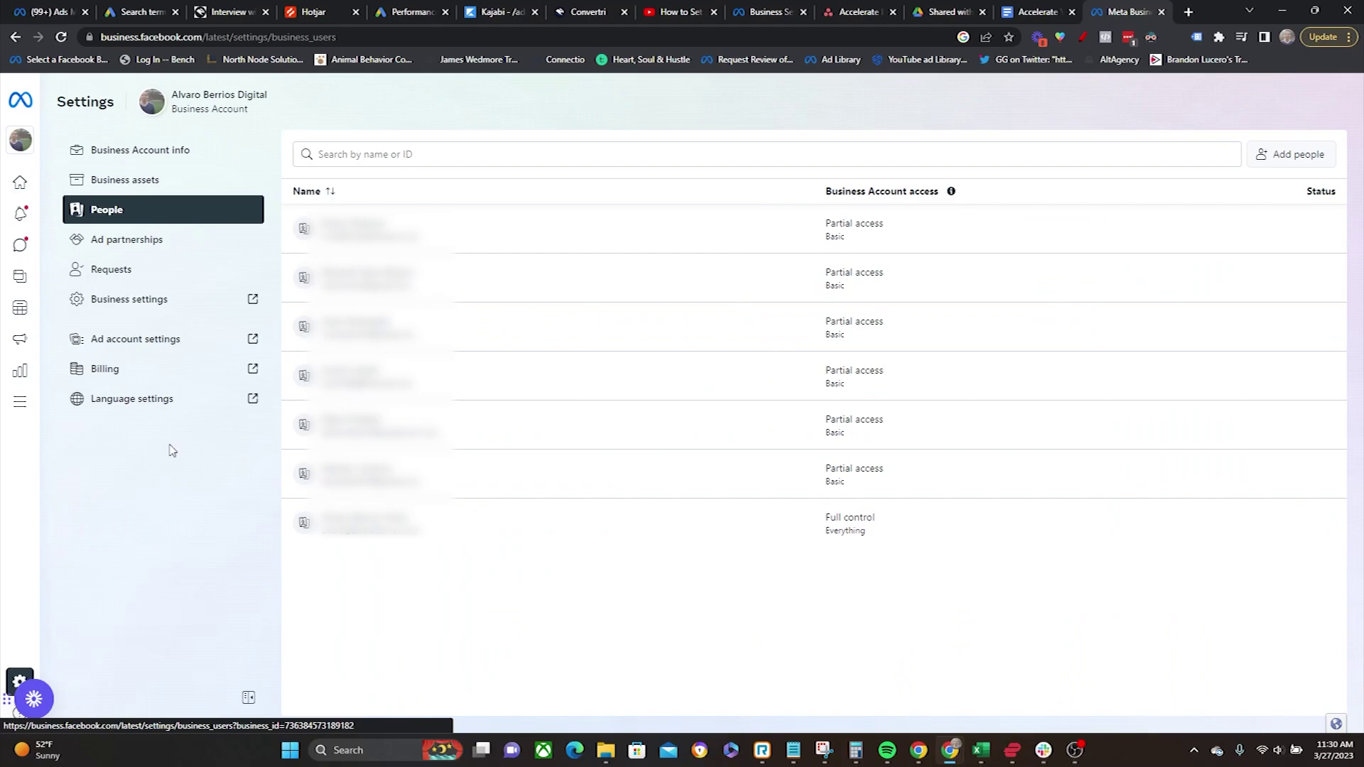
pyautogui.click(136, 157)
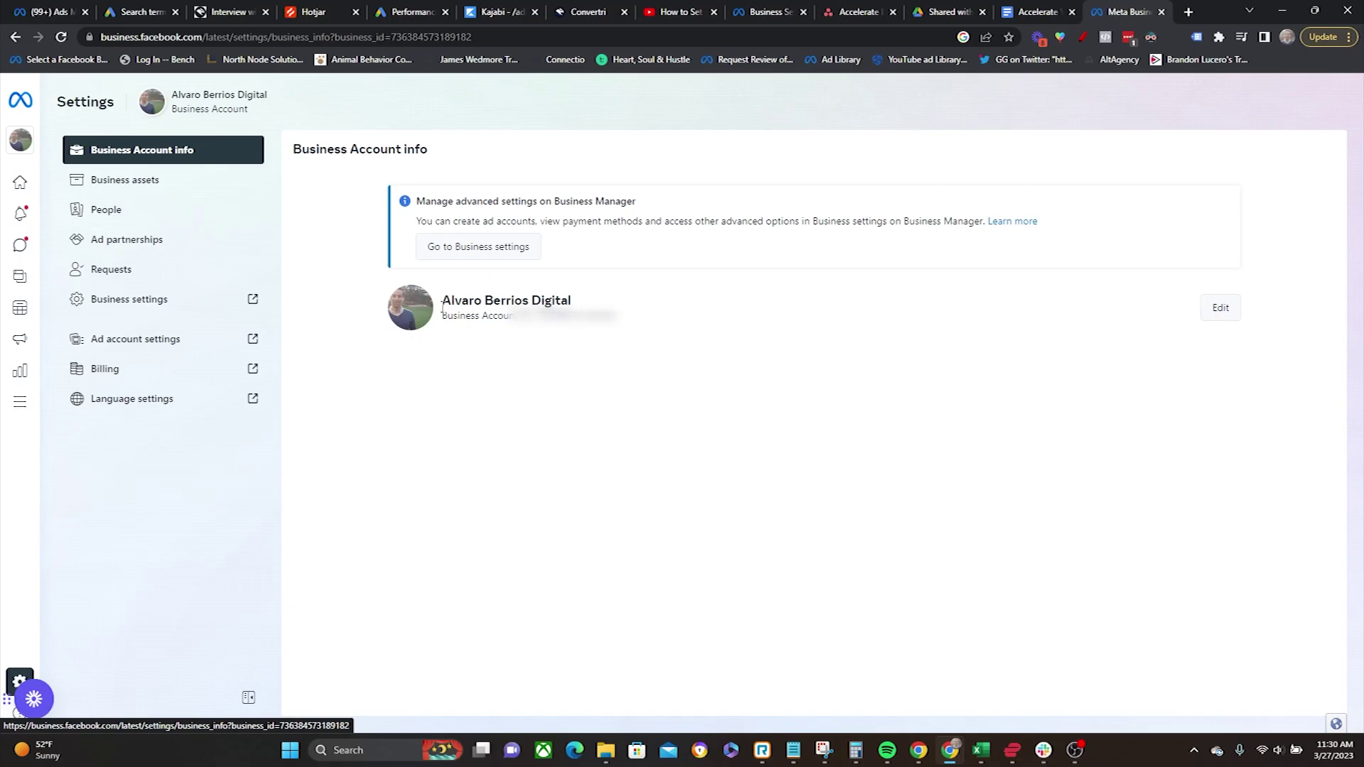
pyautogui.click(115, 188)
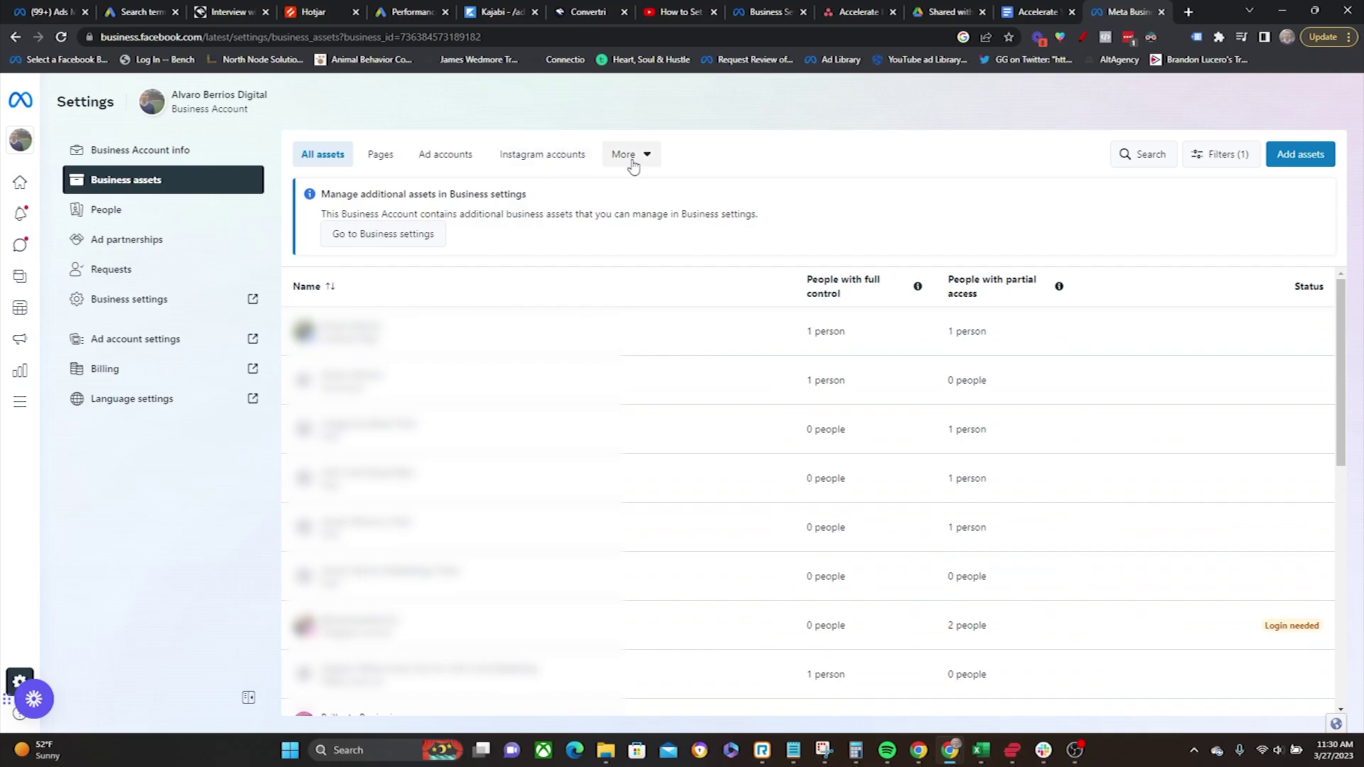
pyautogui.click(375, 162)
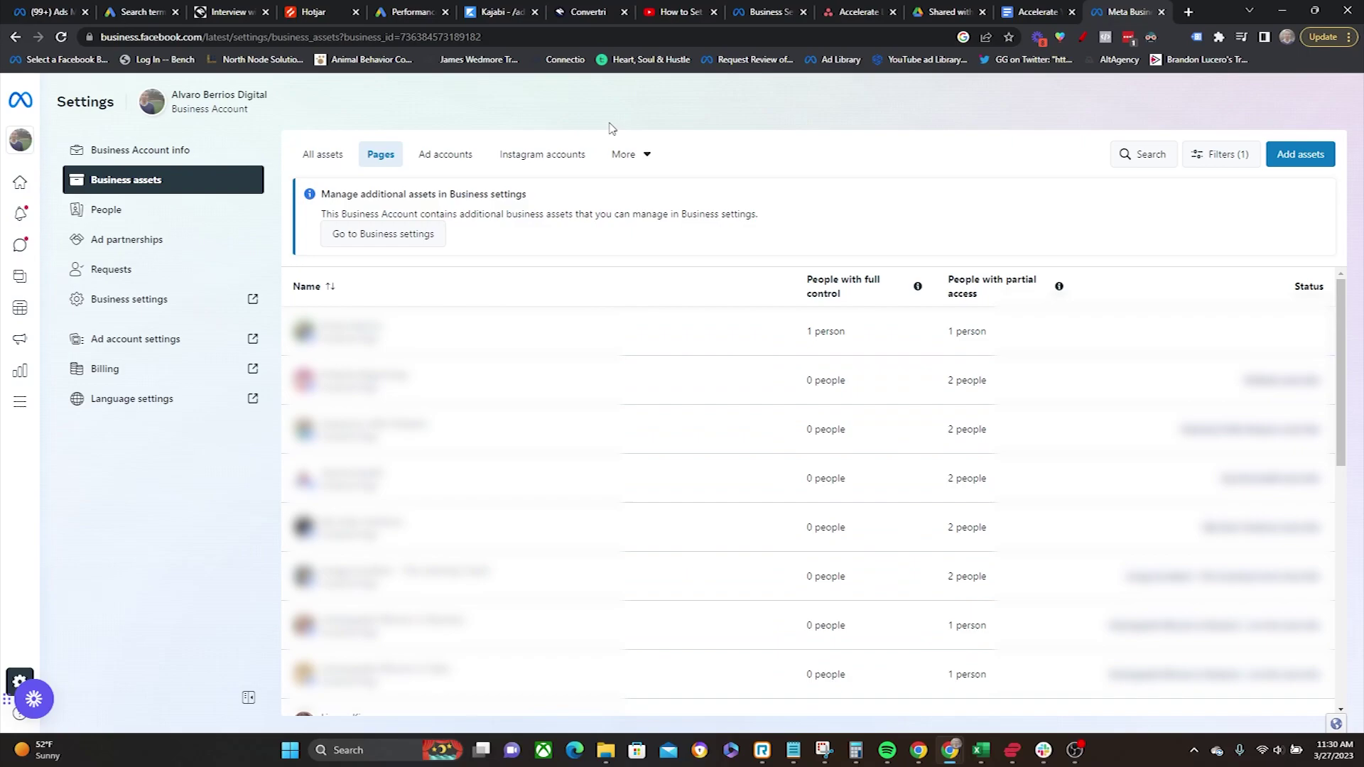
pyautogui.click(1294, 167)
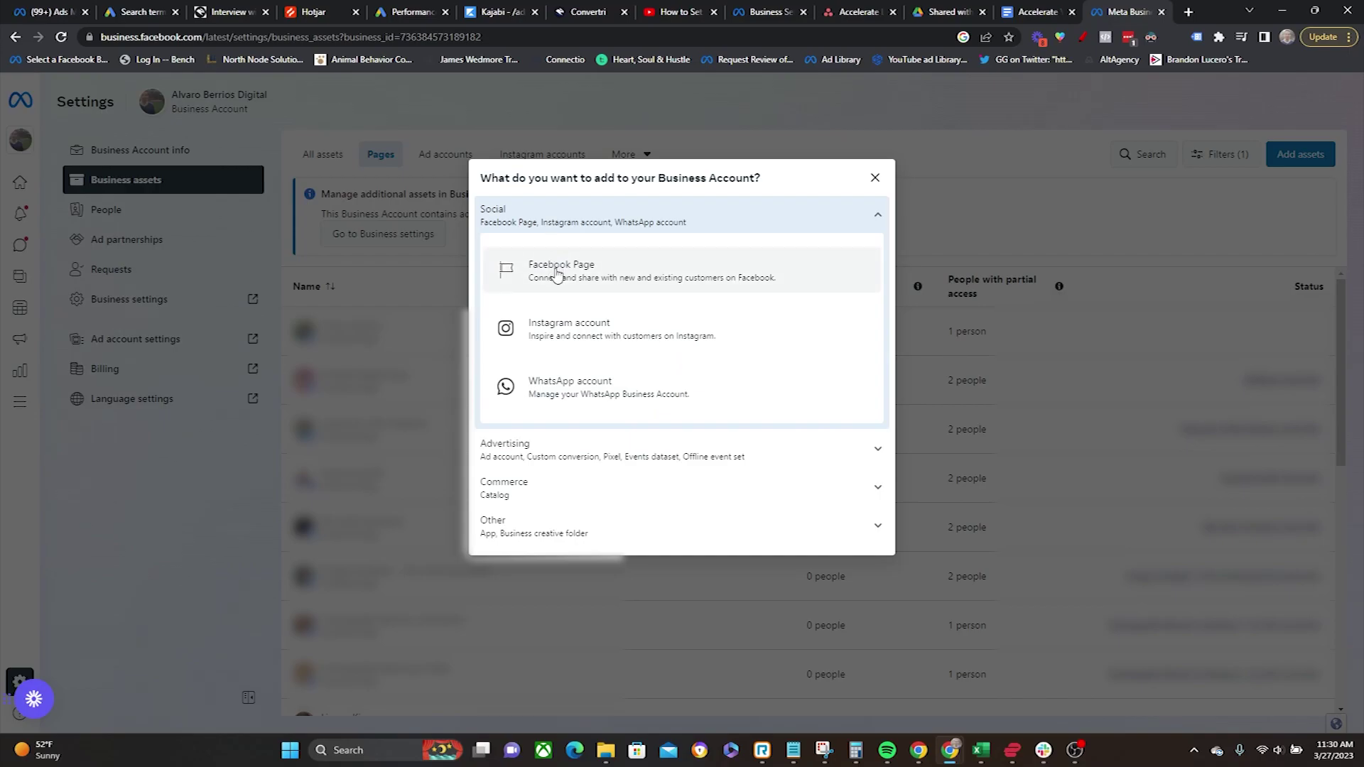
pyautogui.click(558, 273)
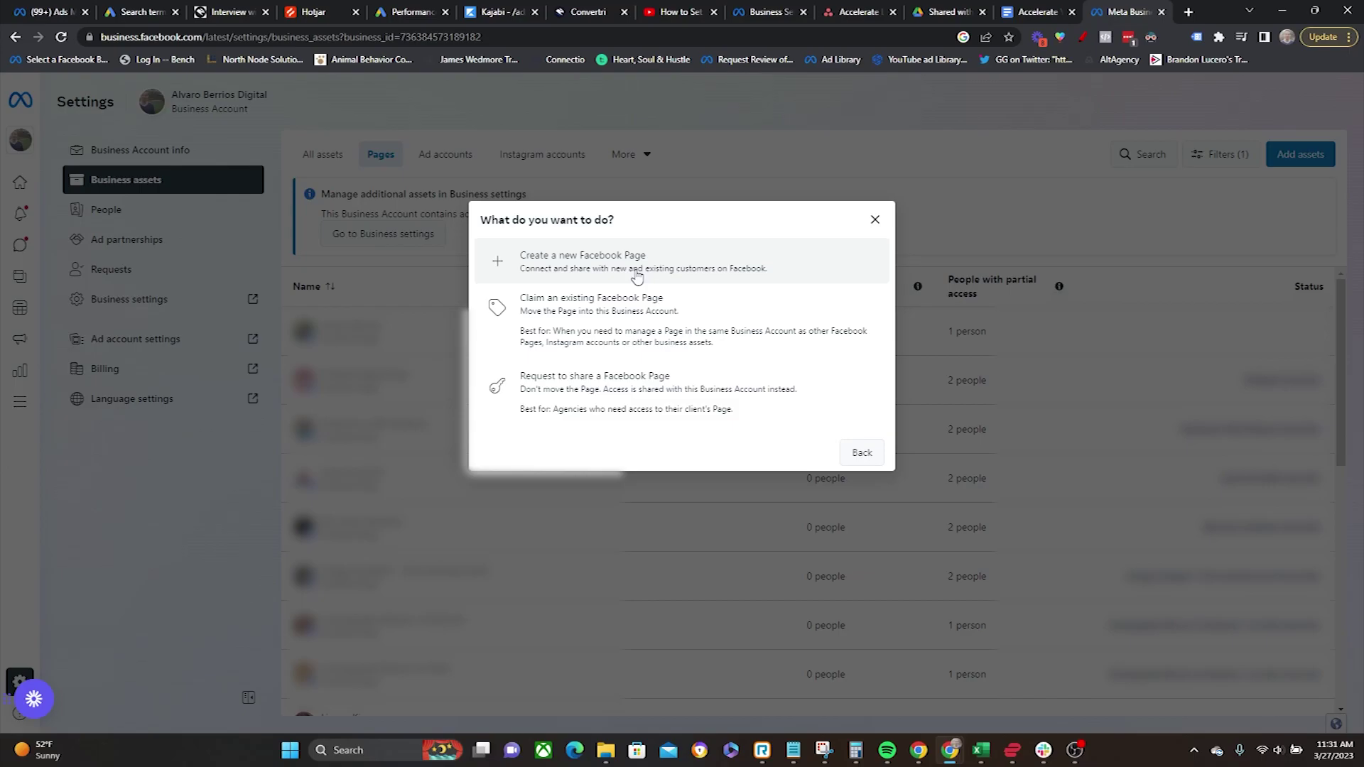
pyautogui.click(605, 342)
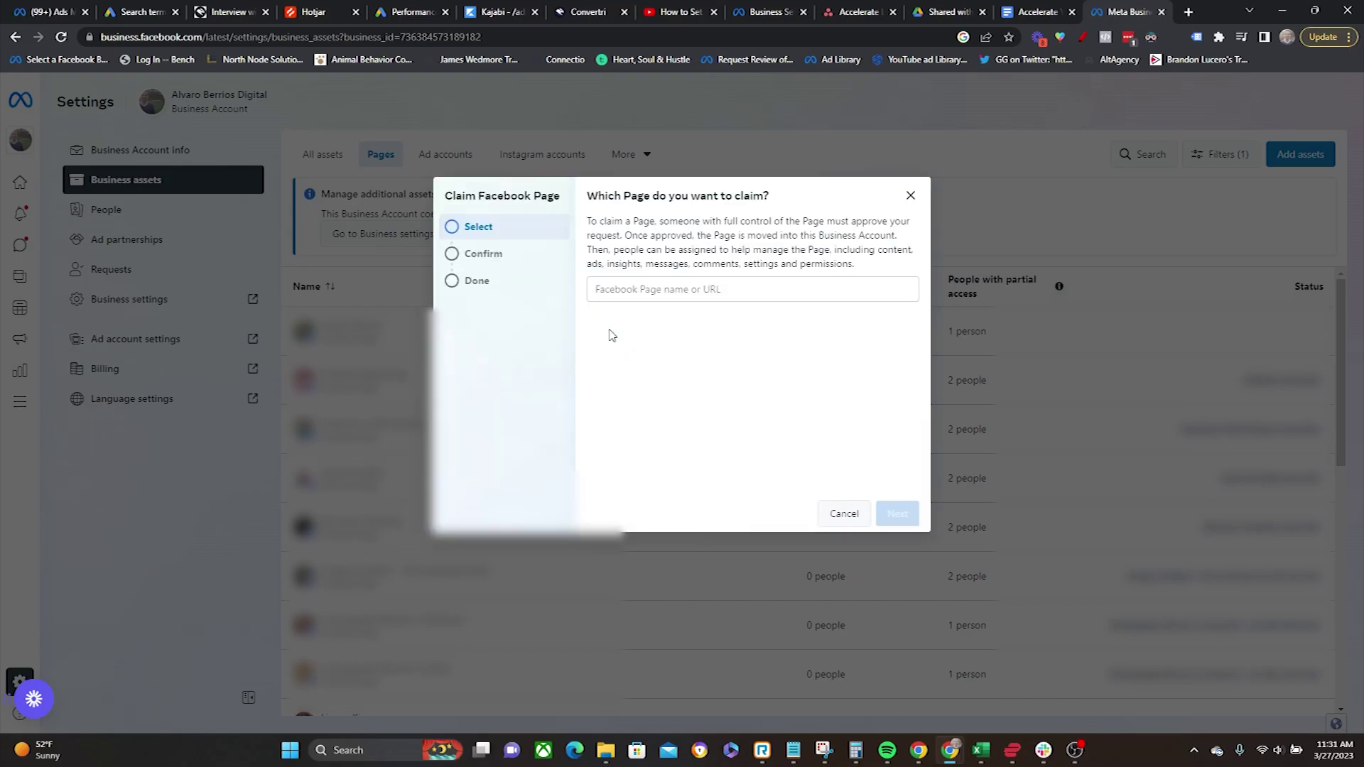
pyautogui.click(615, 291)
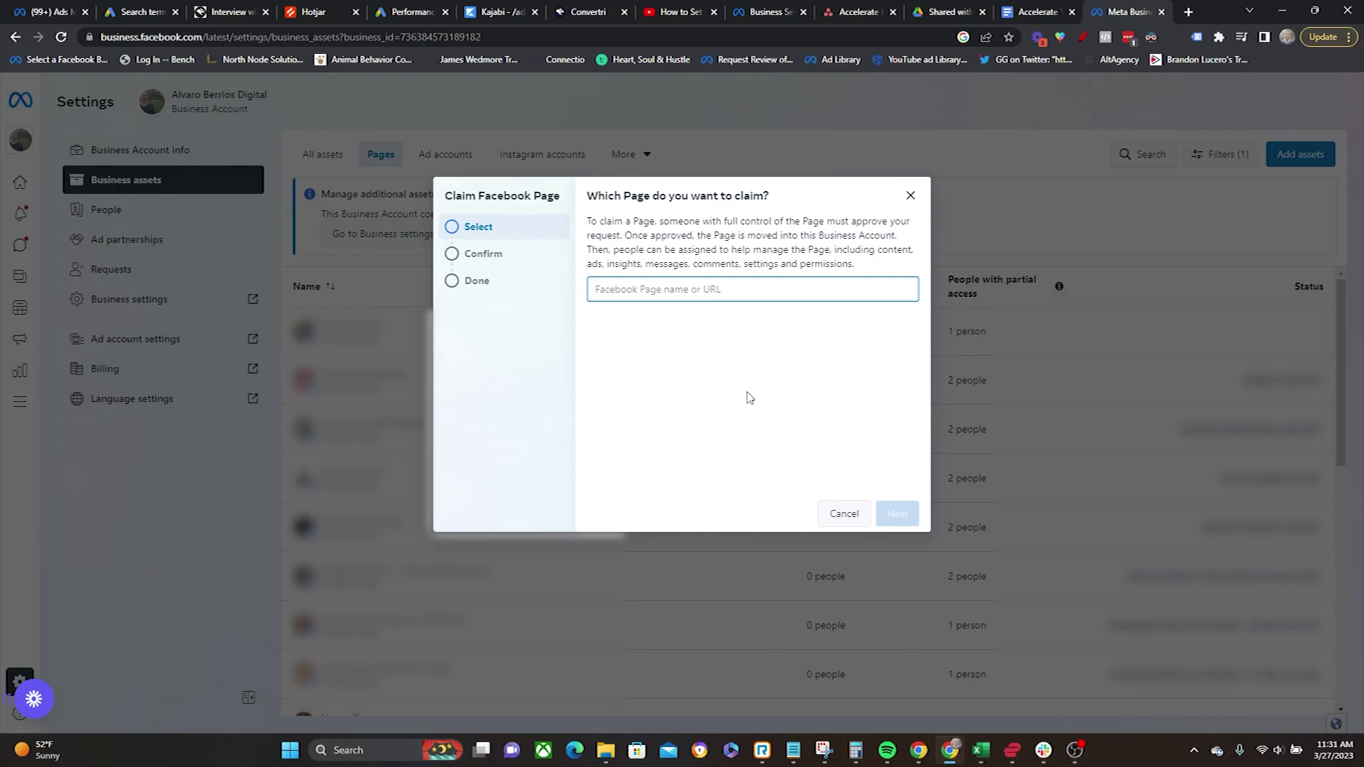
# Step: Cancel the Page claim and look at the Facebook Page option among asset types
pyautogui.click(850, 518)
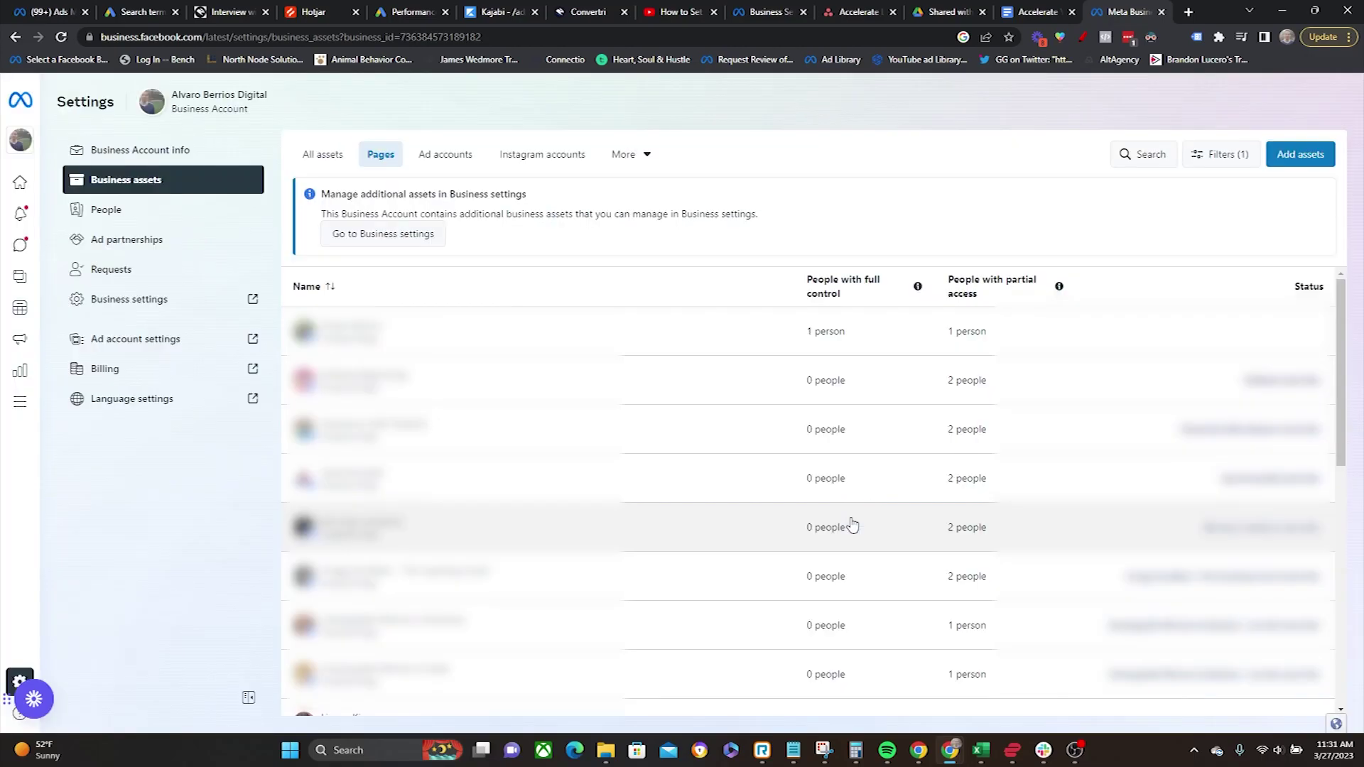
pyautogui.click(1307, 155)
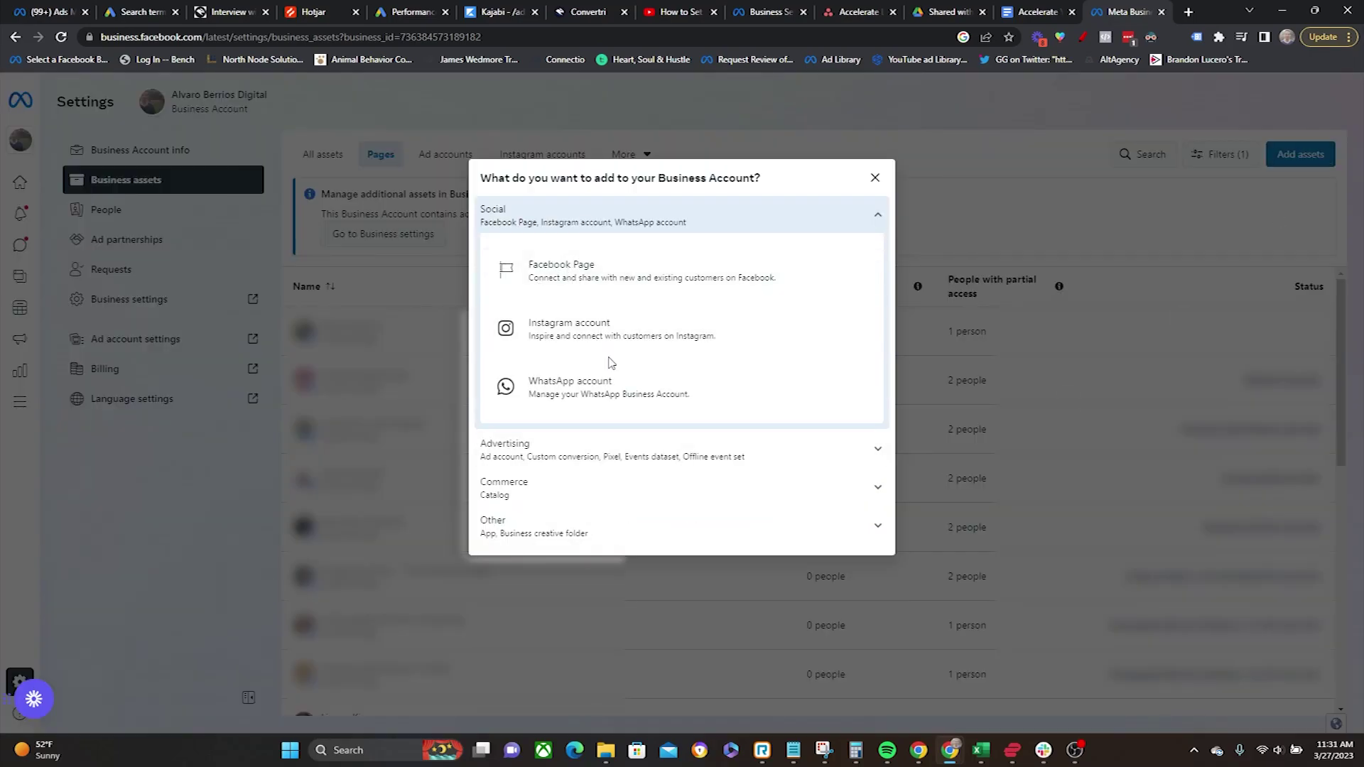
pyautogui.click(595, 286)
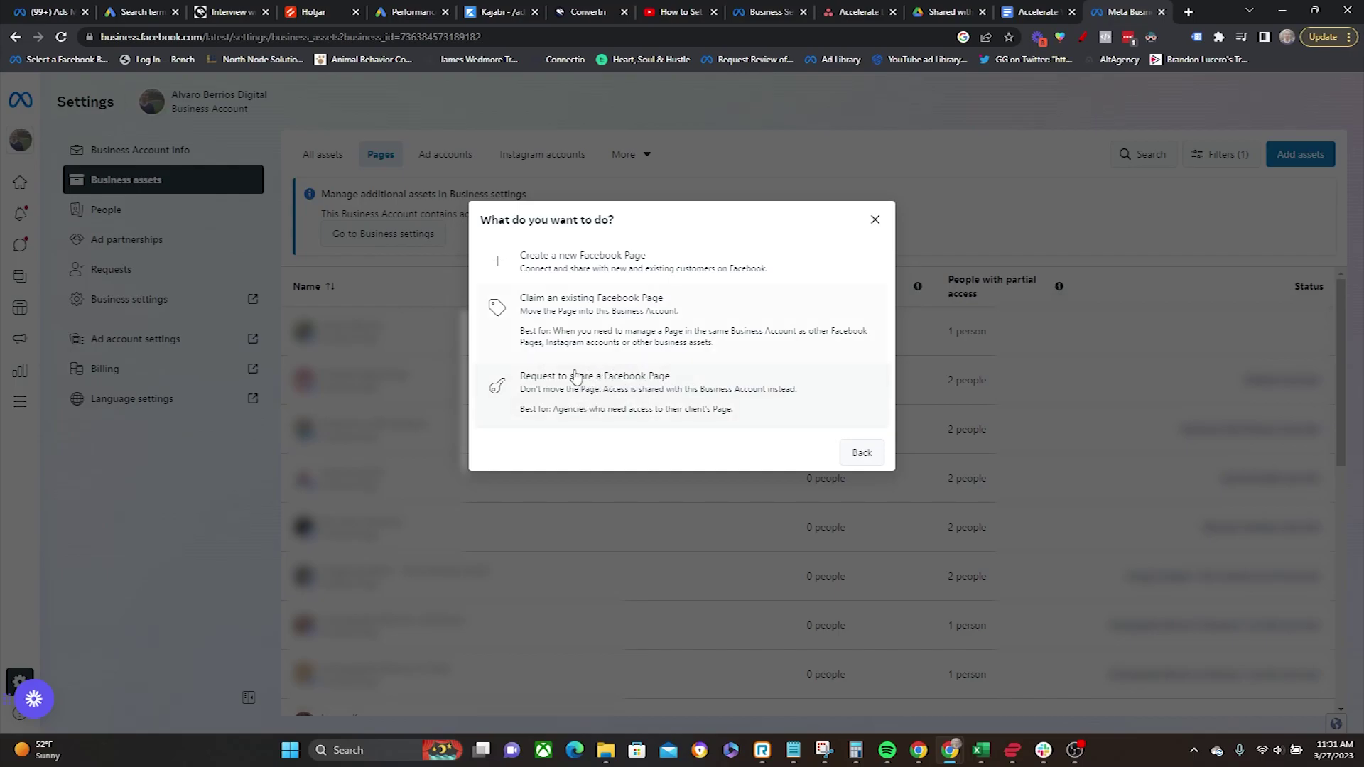
pyautogui.click(863, 454)
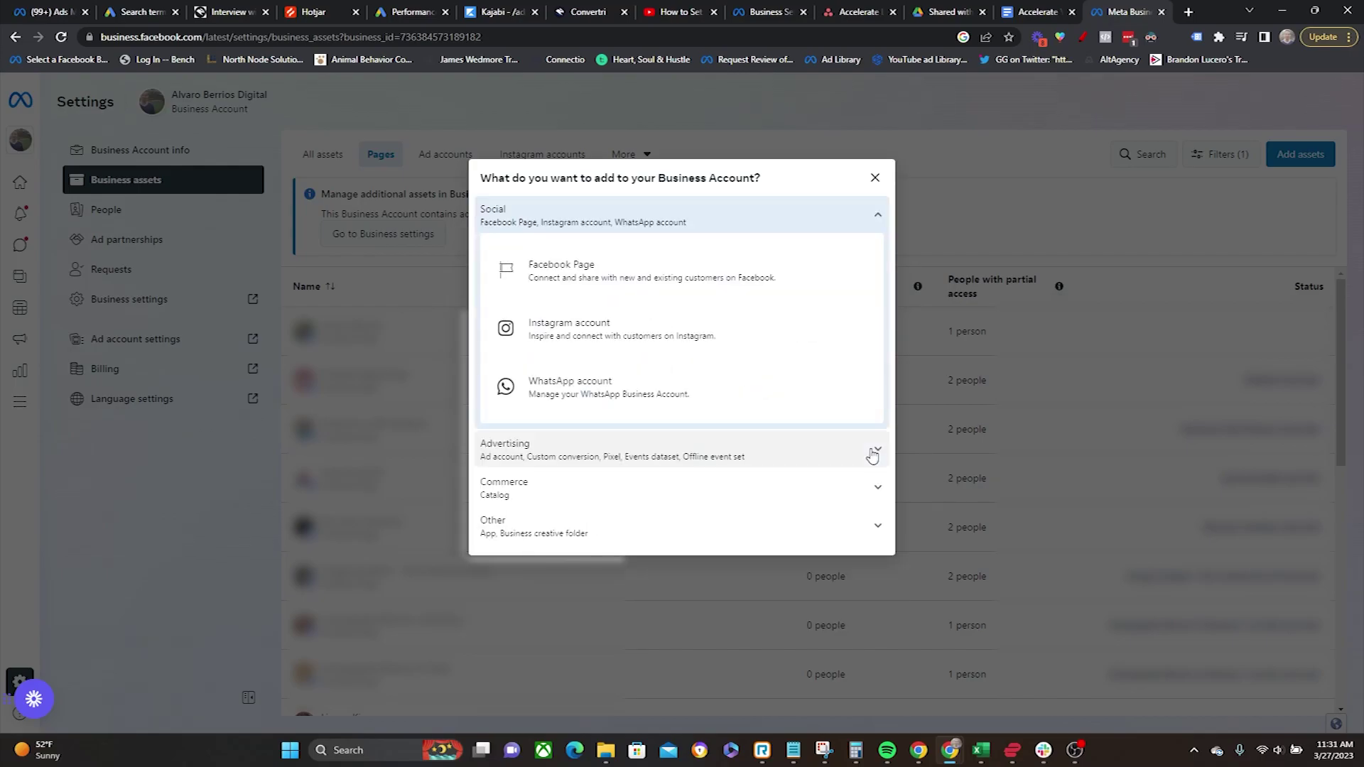
# Step: Begin claiming an Instagram account, accept its terms, then close the claim dialog
pyautogui.click(634, 333)
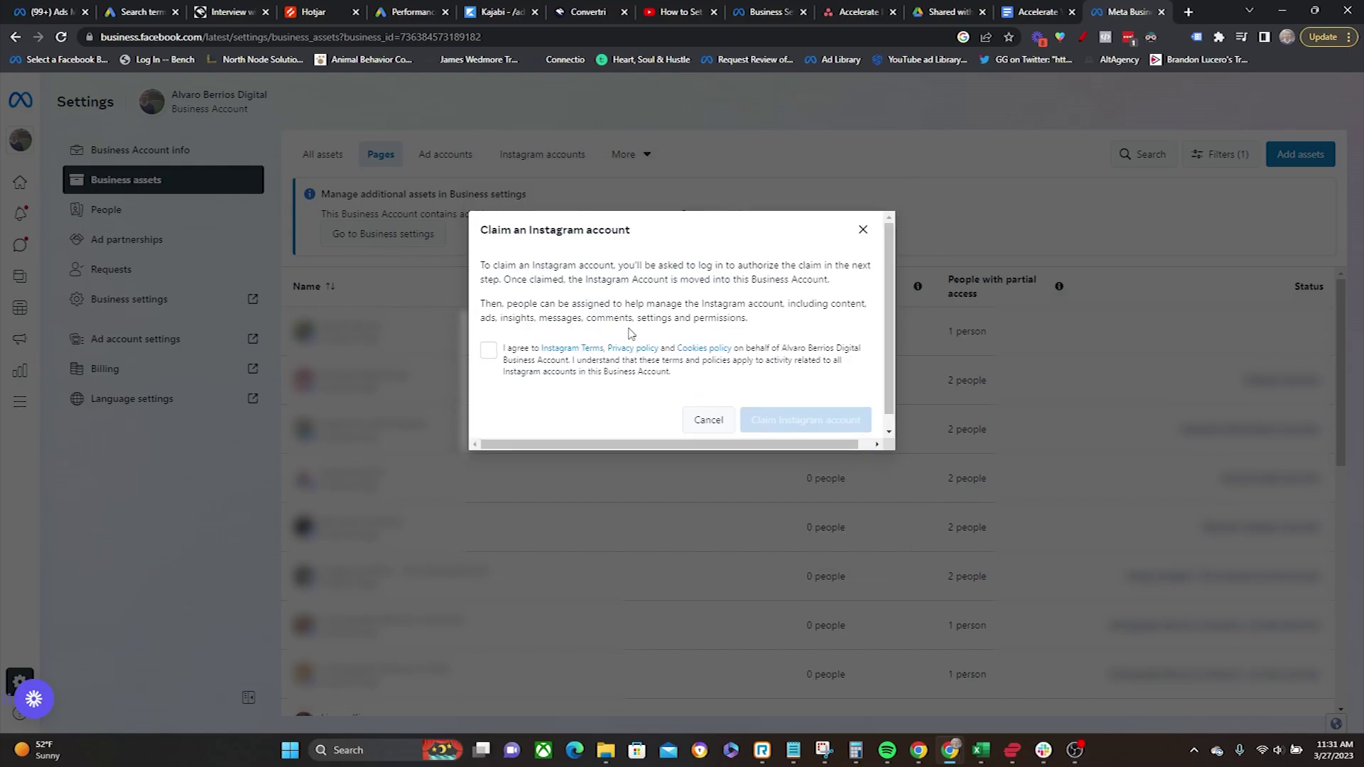
pyautogui.click(488, 353)
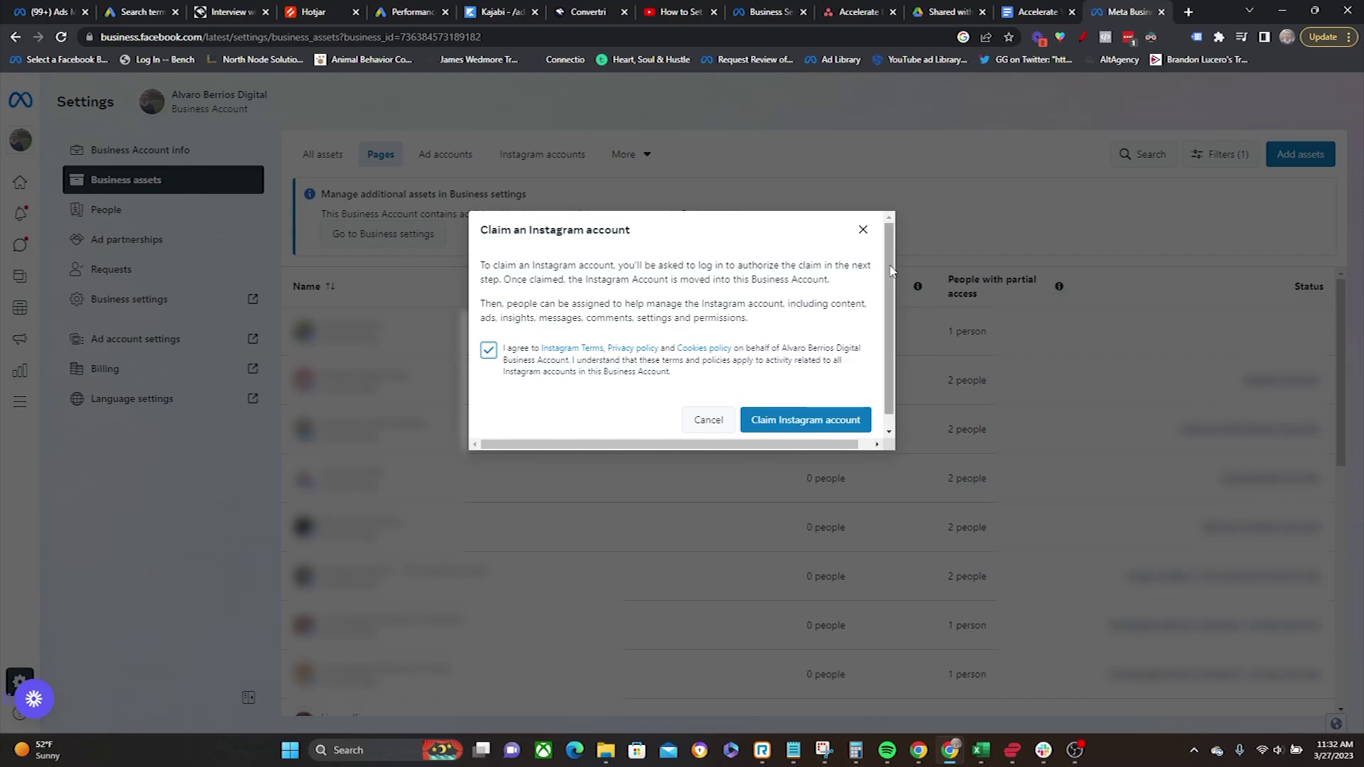
pyautogui.click(859, 231)
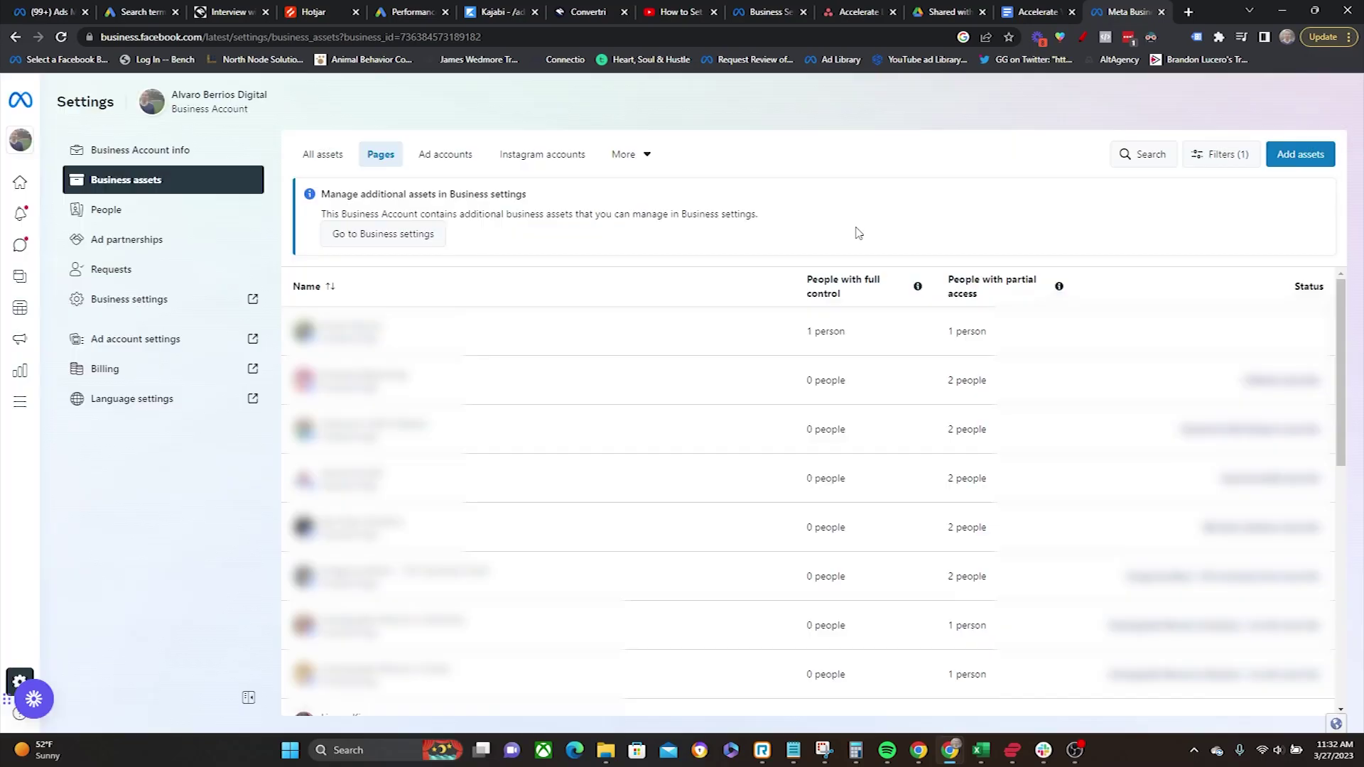
# Step: Choose Advertising > Ad account > Claim an existing ad account and focus the ad account ID field
pyautogui.click(1300, 153)
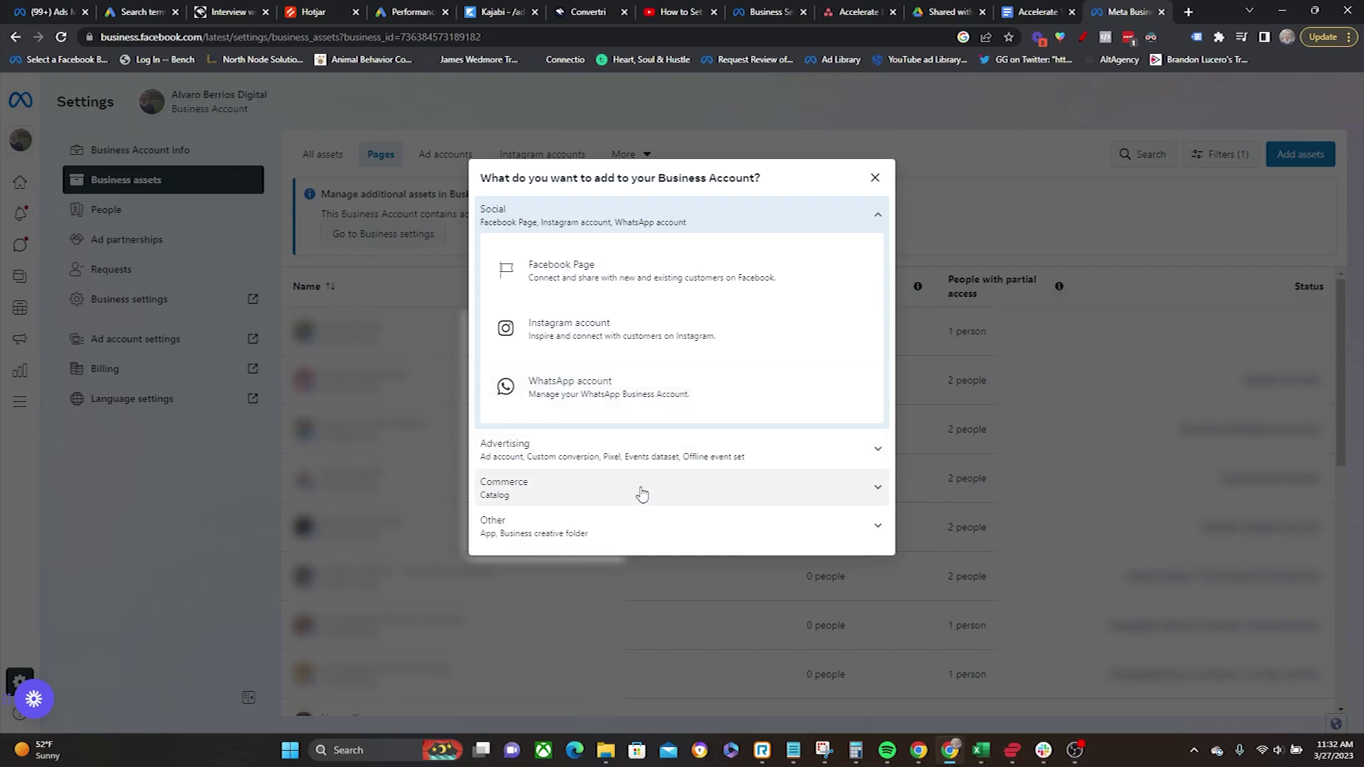
pyautogui.click(826, 452)
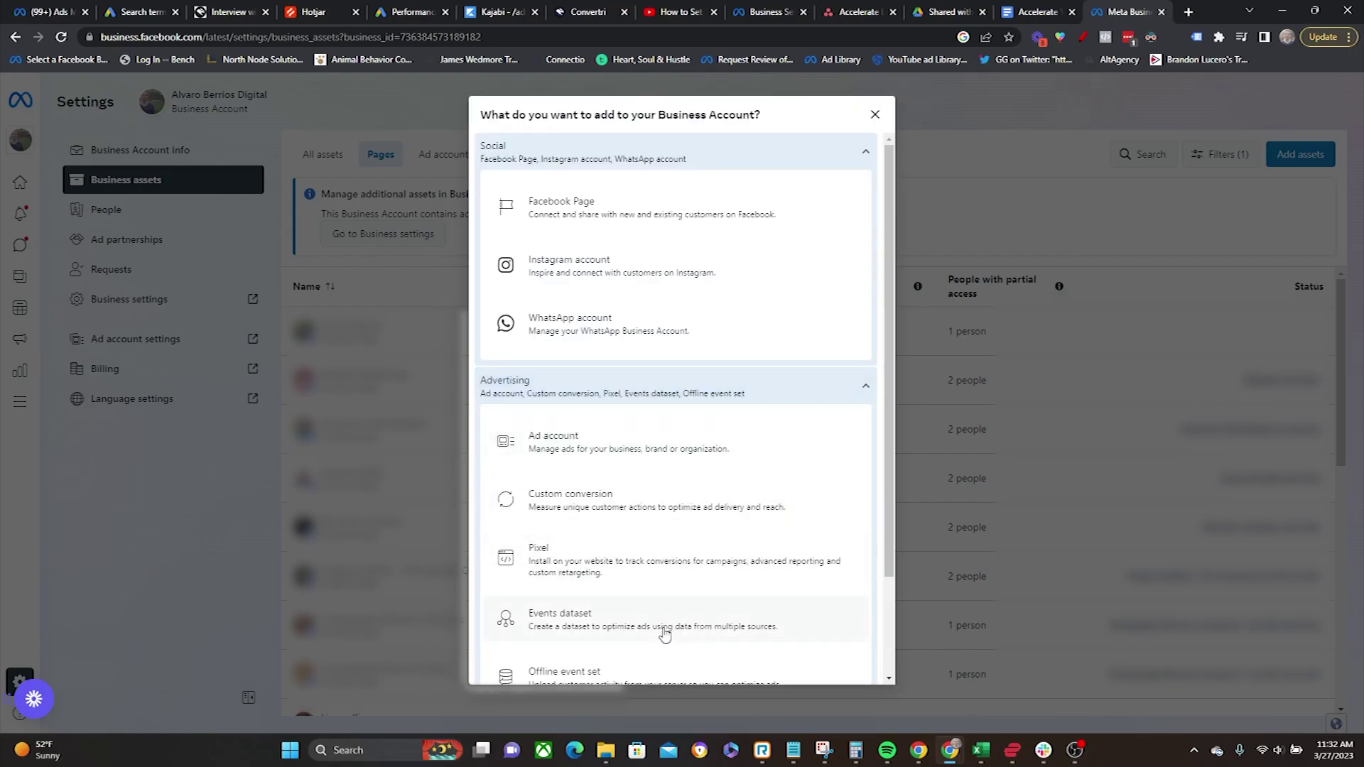
pyautogui.scroll(-3, 586, 508)
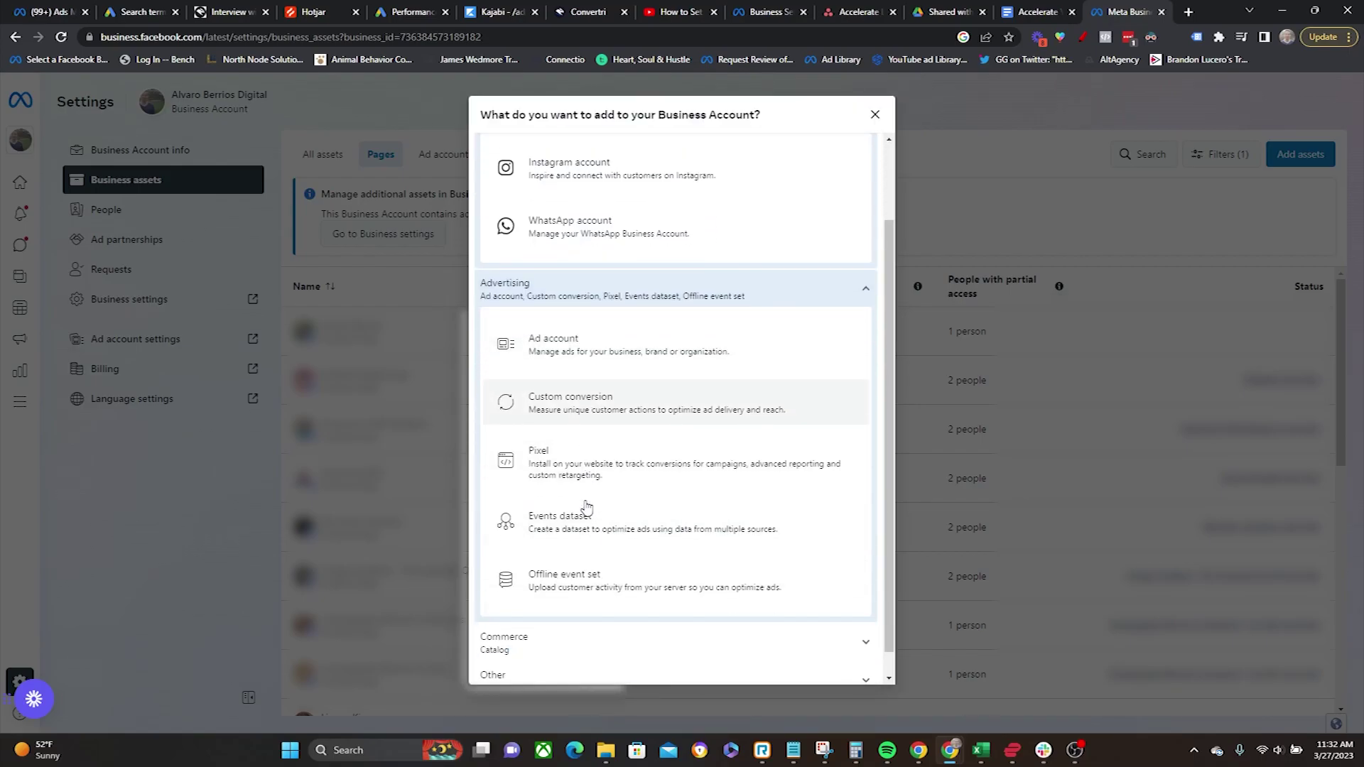
pyautogui.click(625, 334)
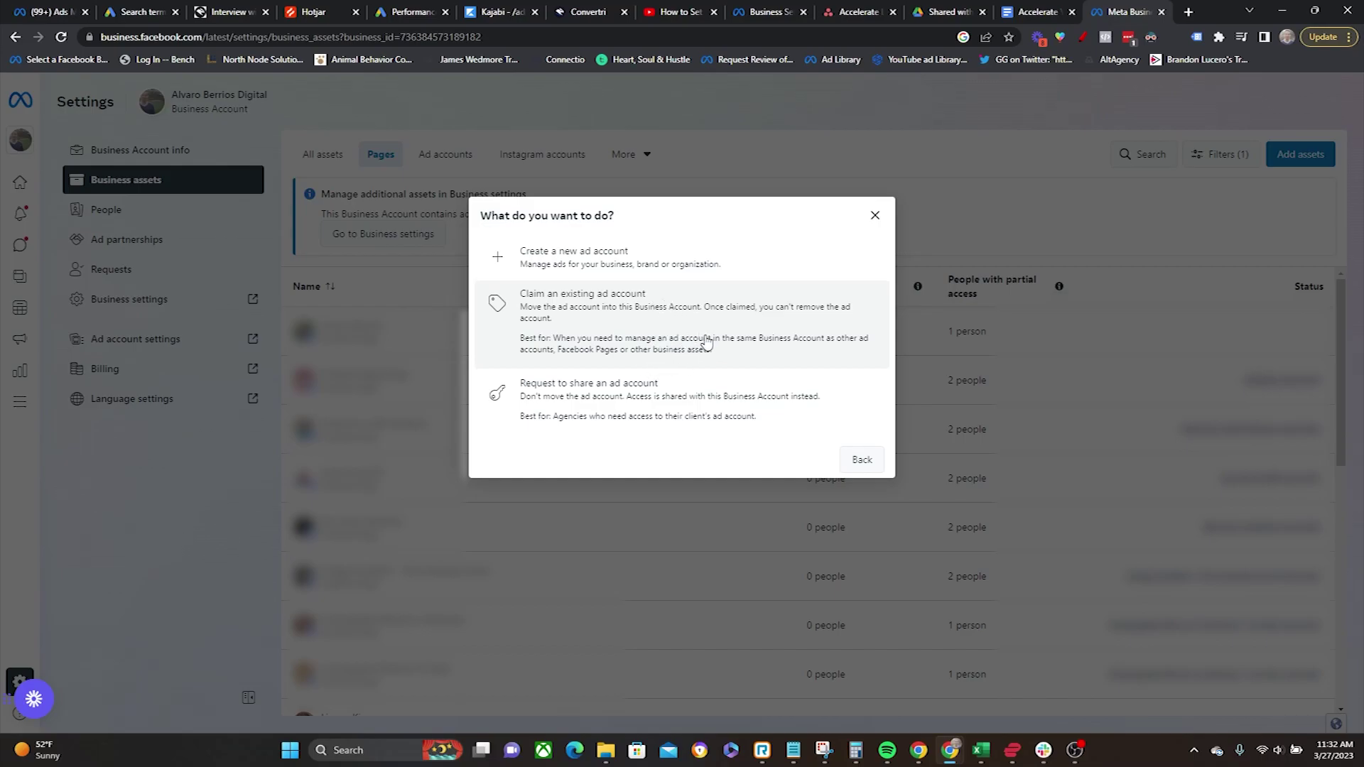
pyautogui.click(693, 328)
pyautogui.click(654, 297)
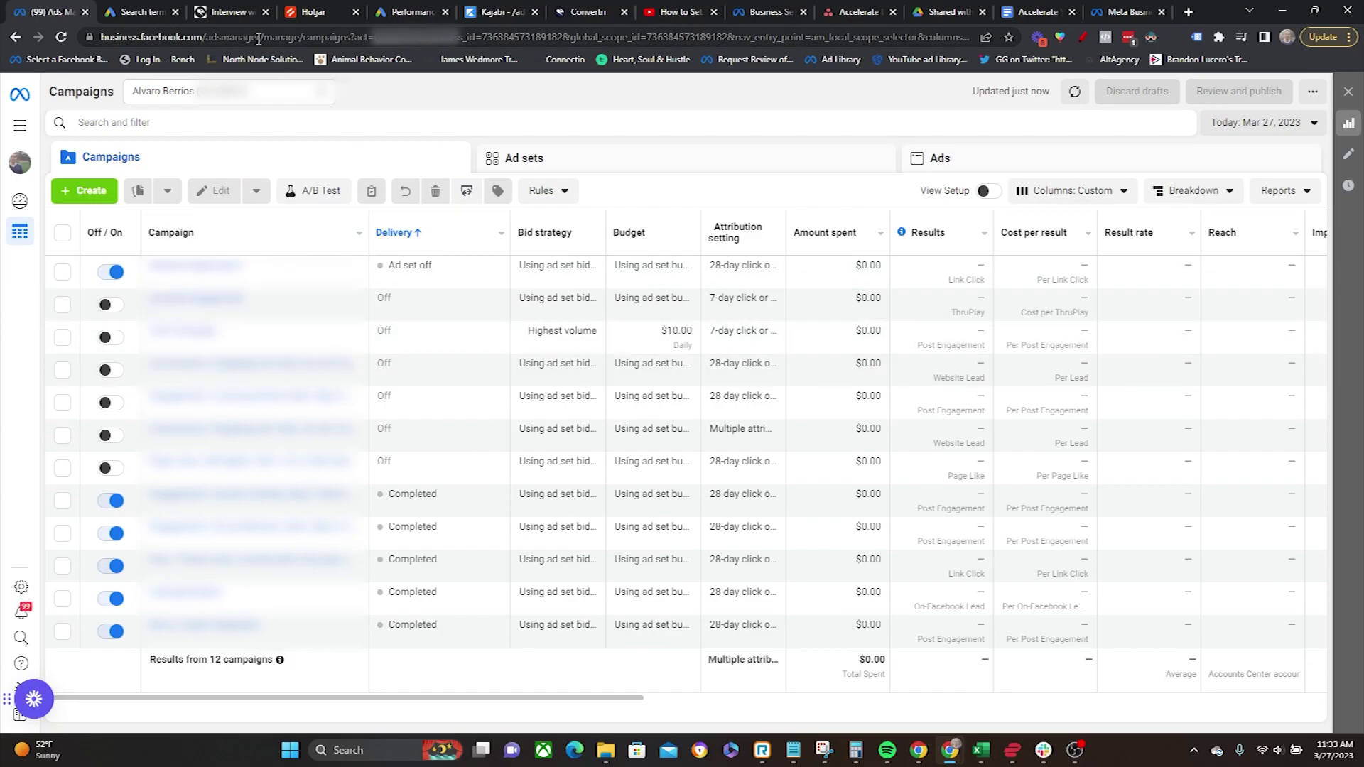
pyautogui.moveTo(289, 37); pyautogui.dragTo(186, 37)
pyautogui.click(452, 116)
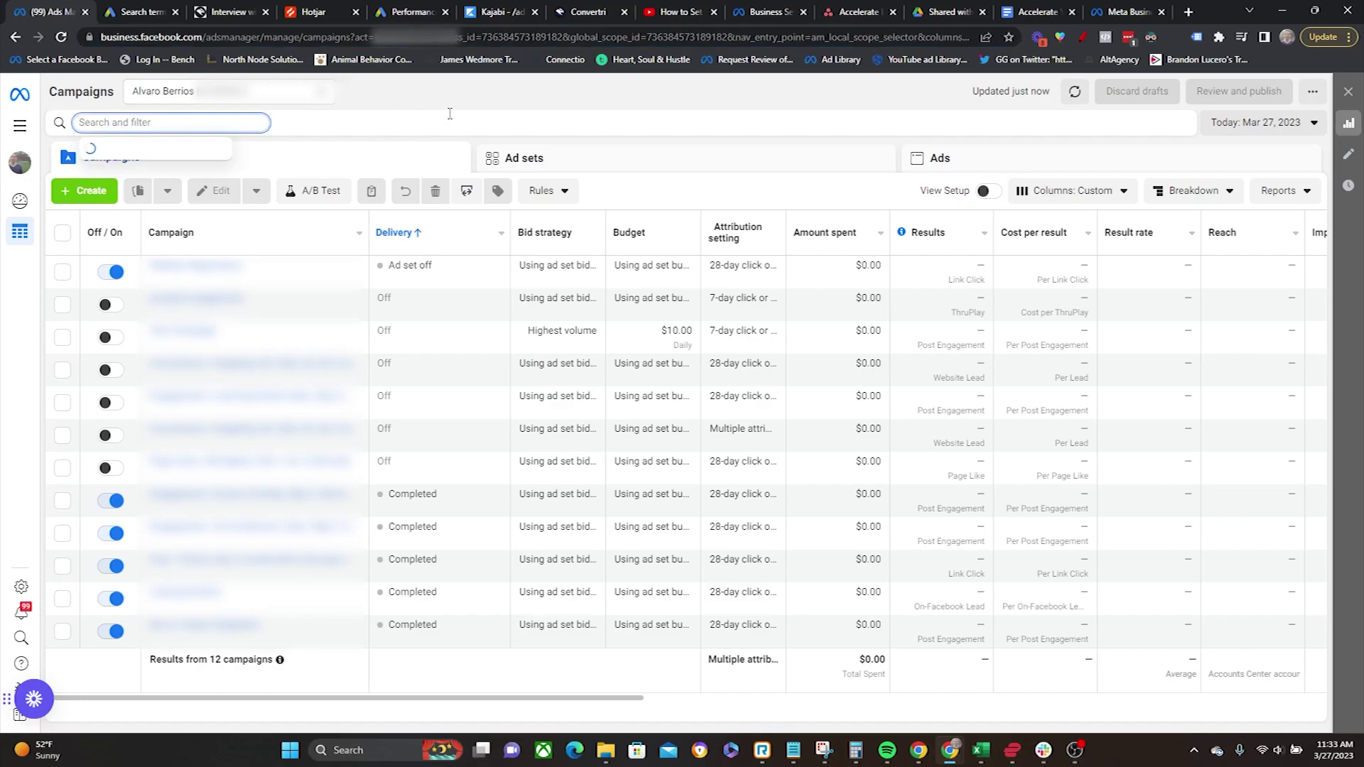
pyautogui.click(485, 90)
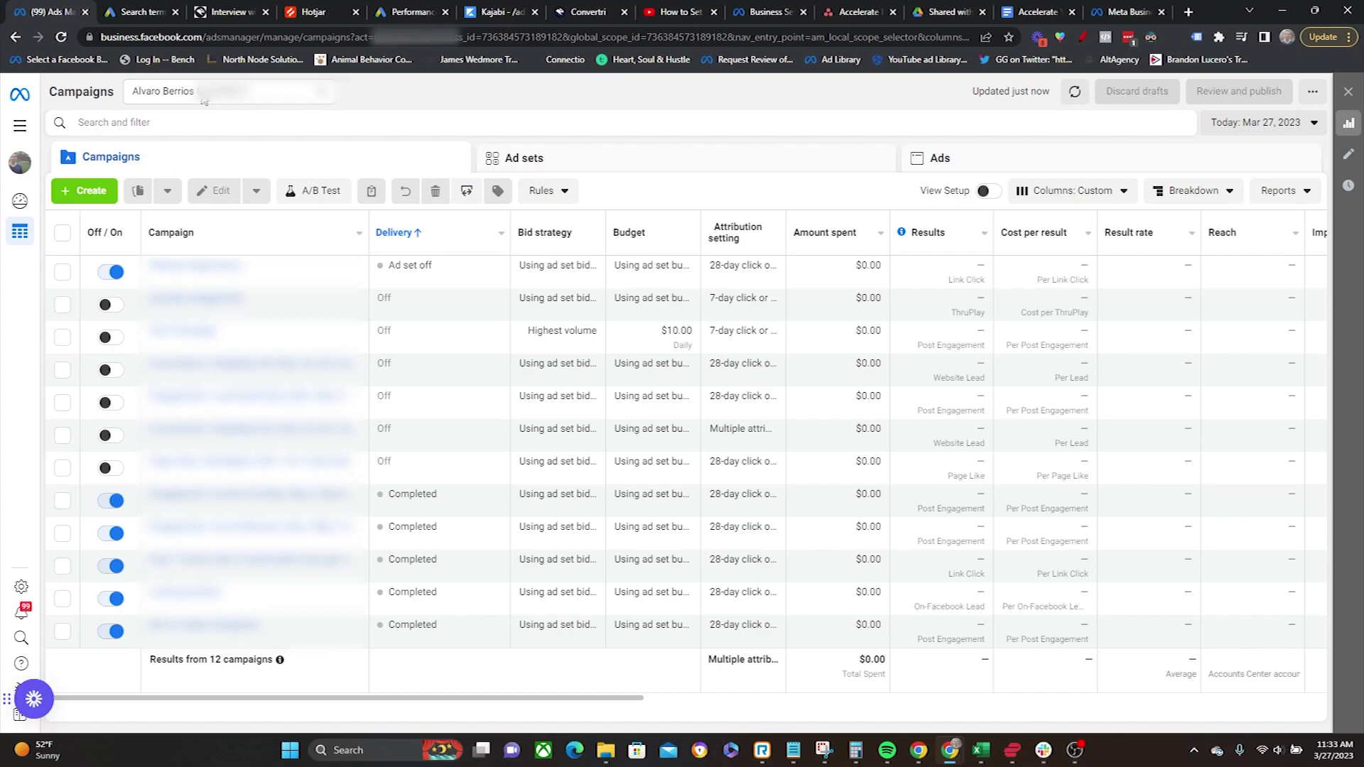
# Step: Cancel the ad account claim, revisit Advertising > Ad account, and return to the asset type list
pyautogui.click(1126, 12)
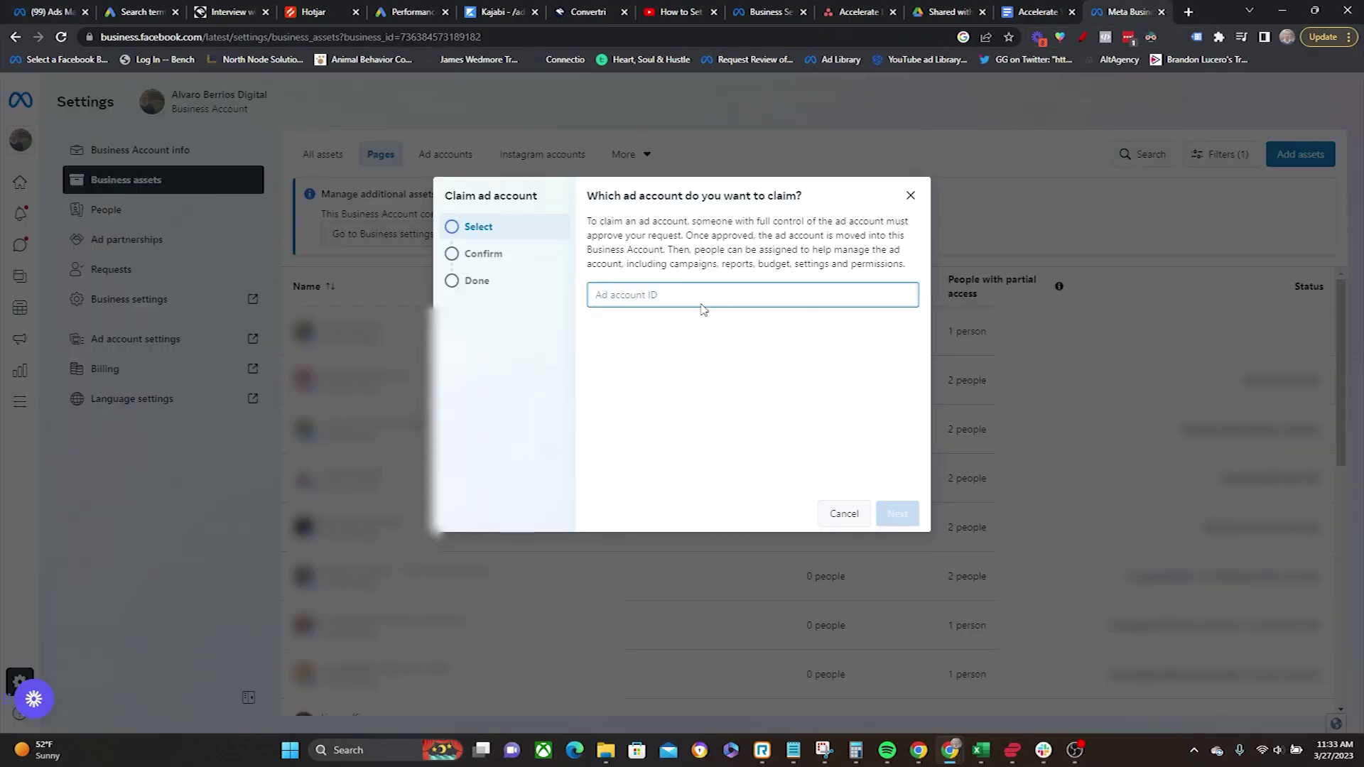
pyautogui.click(844, 513)
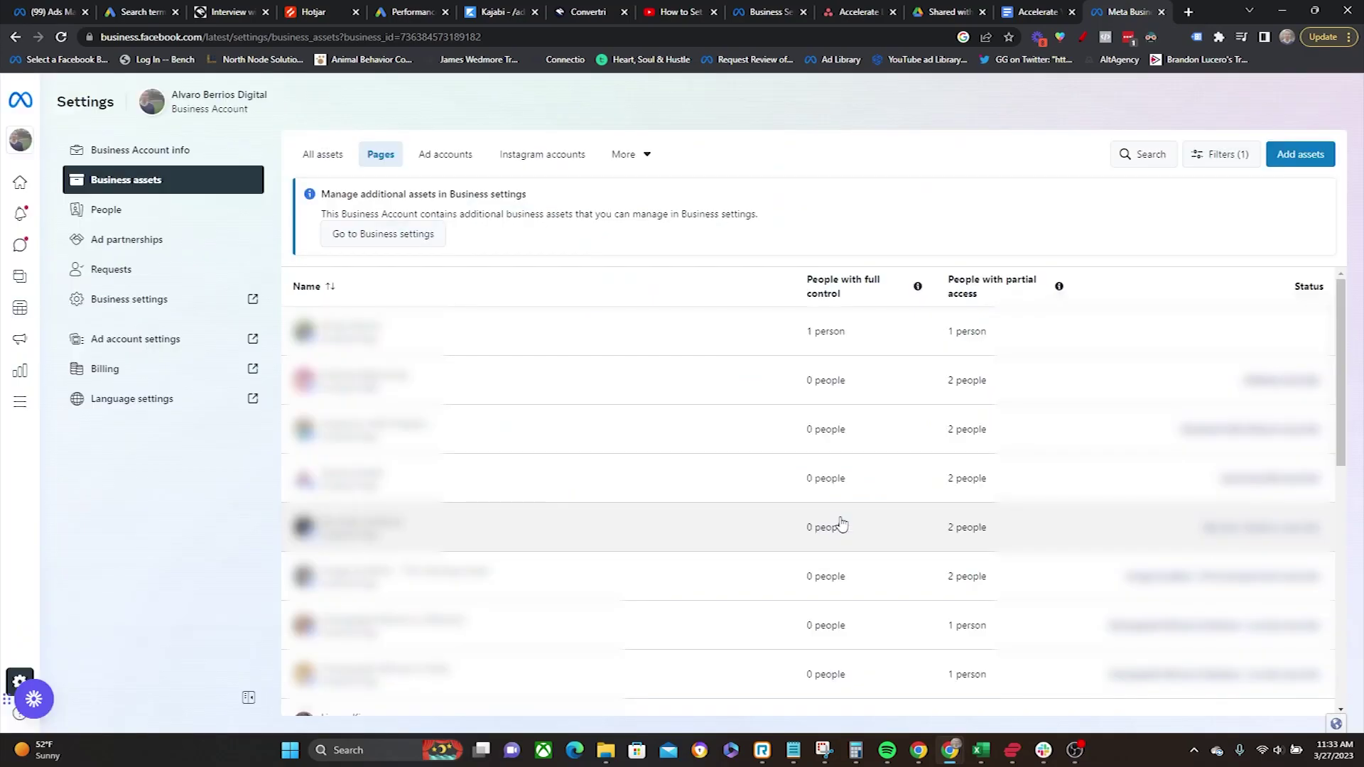
pyautogui.click(1305, 170)
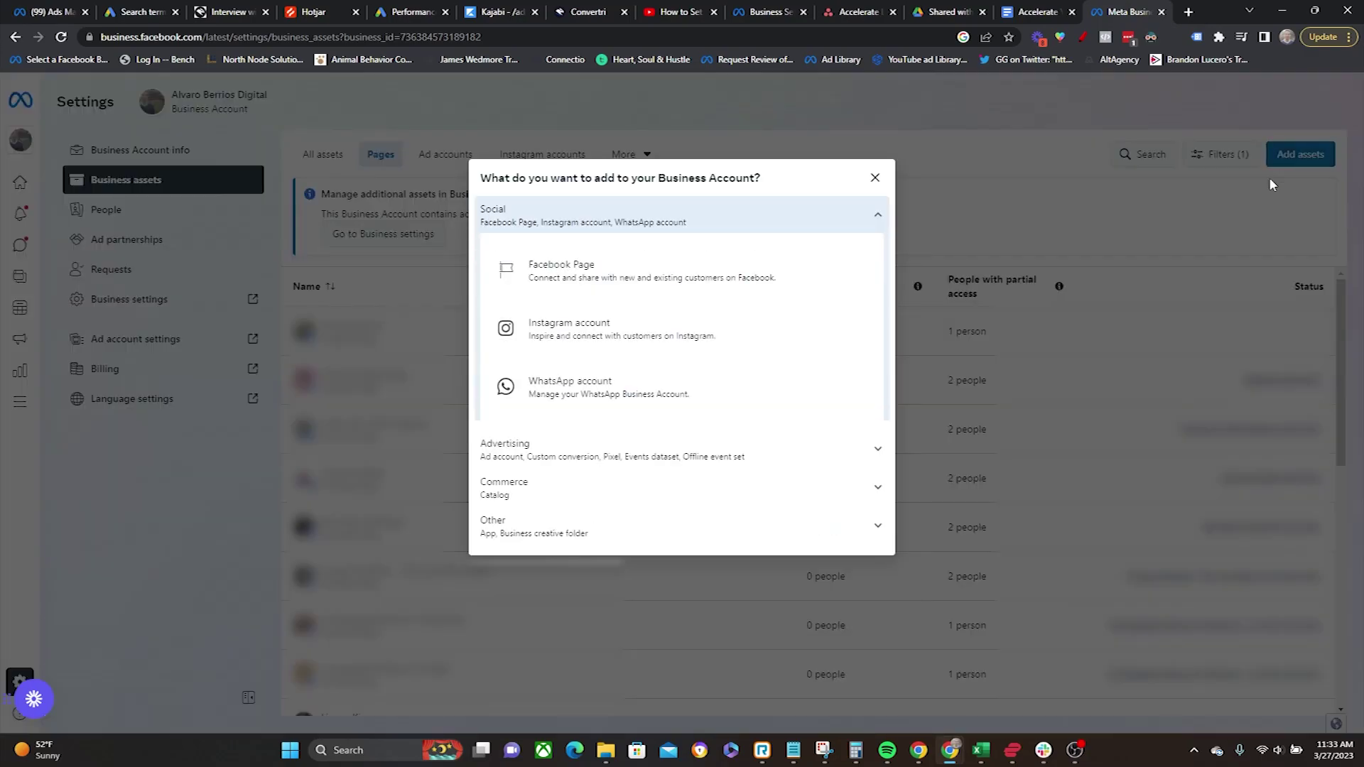
pyautogui.click(646, 437)
pyautogui.click(639, 383)
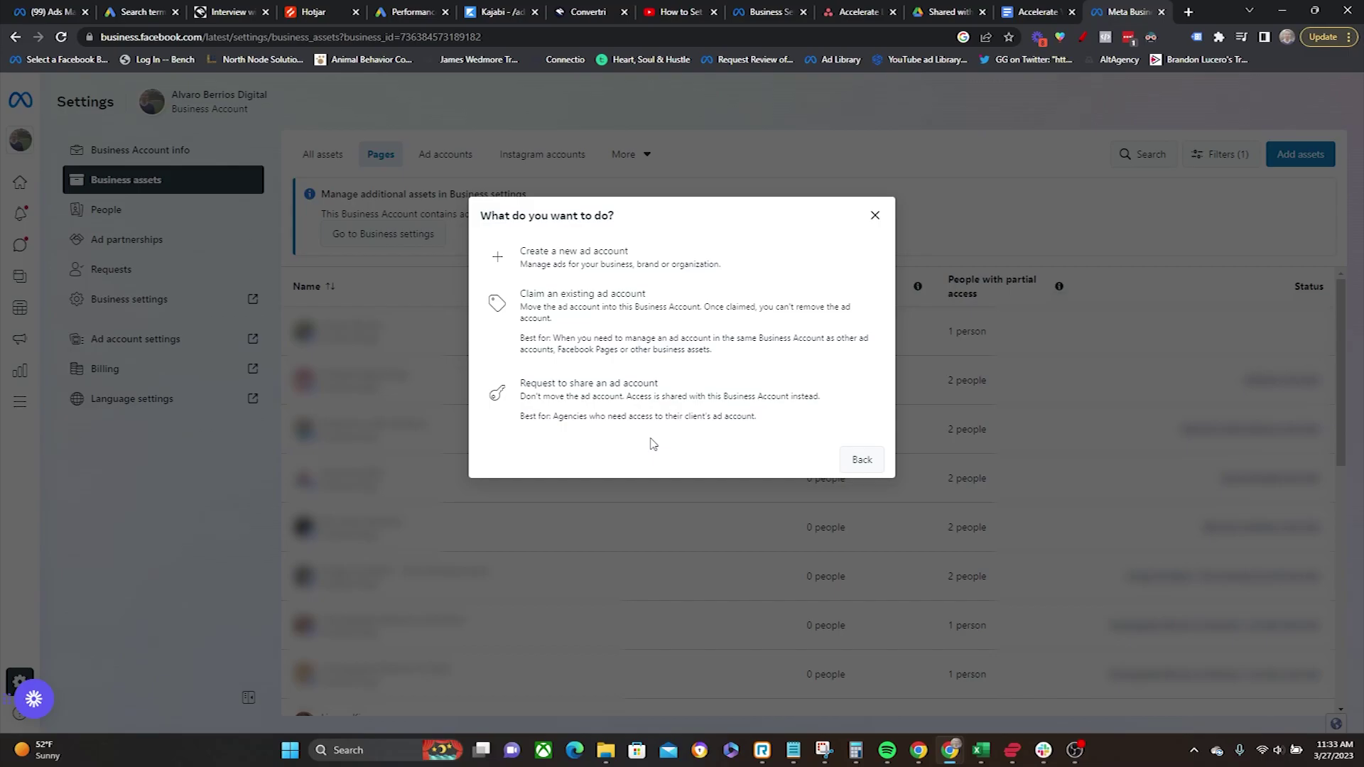
pyautogui.click(860, 459)
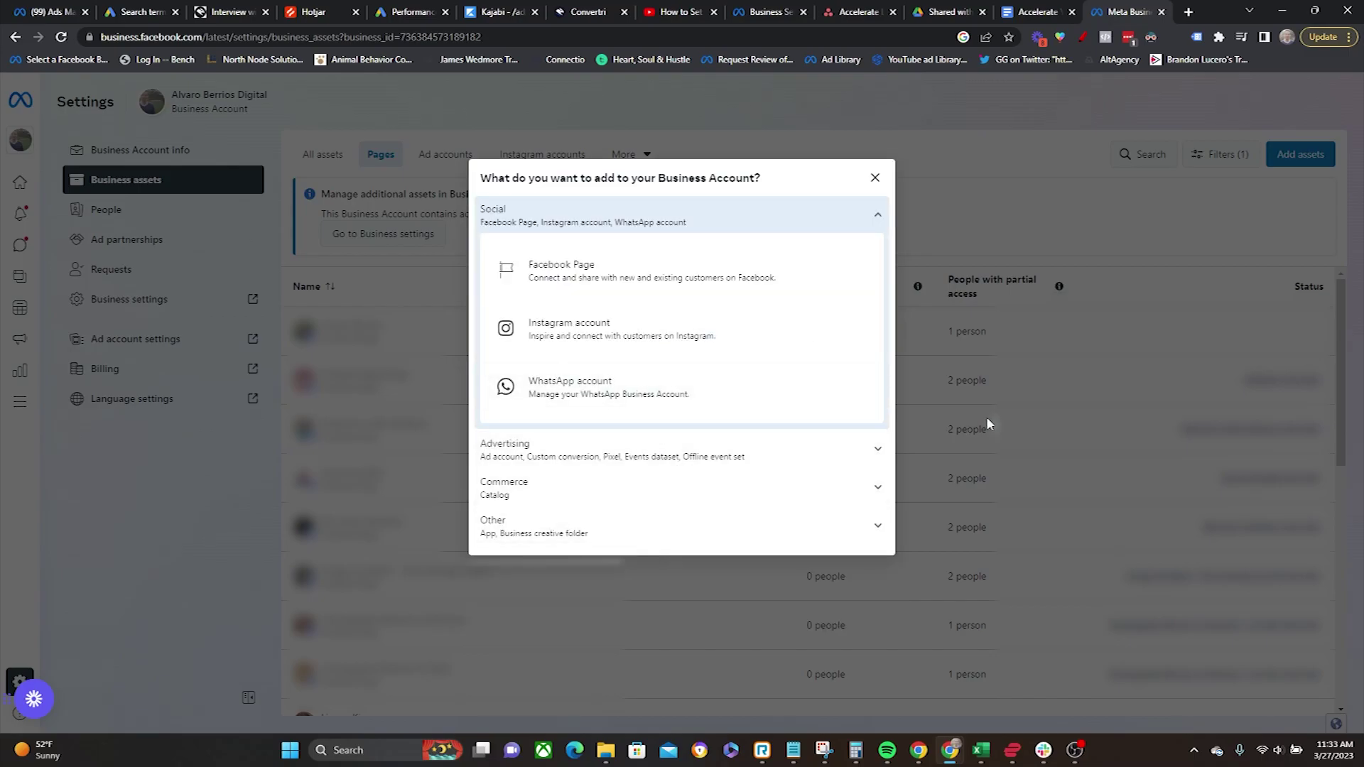
# Step: Browse the Commerce and Other asset types, close the add-assets picker, and open People
pyautogui.click(865, 501)
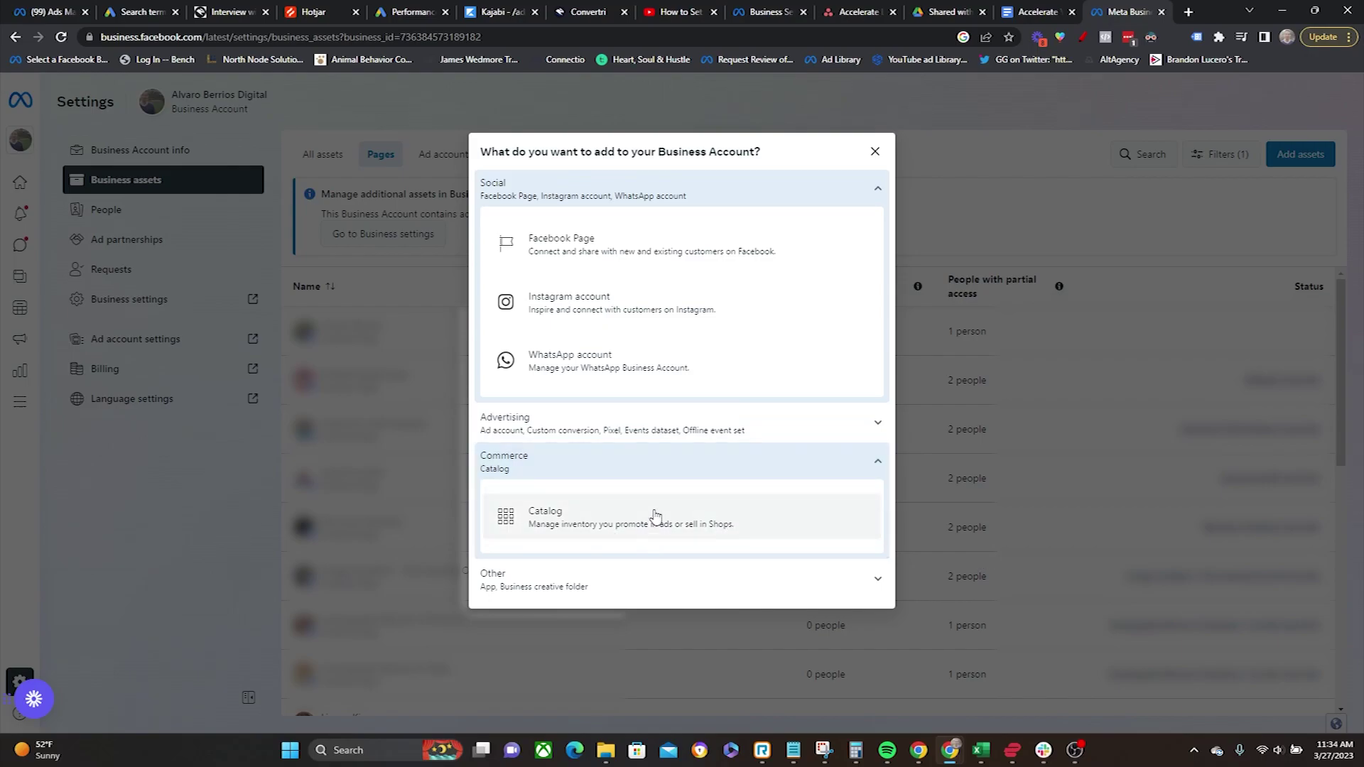
pyautogui.click(734, 584)
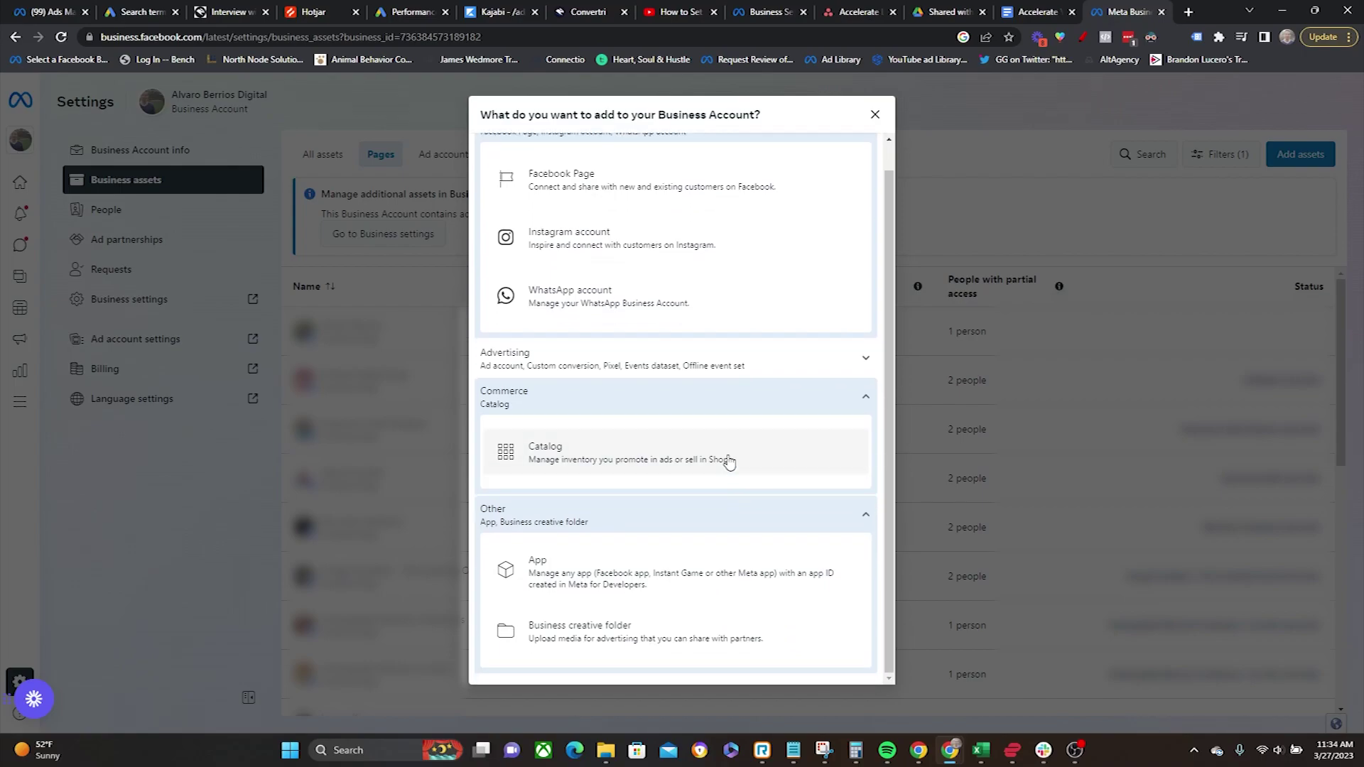
pyautogui.click(801, 524)
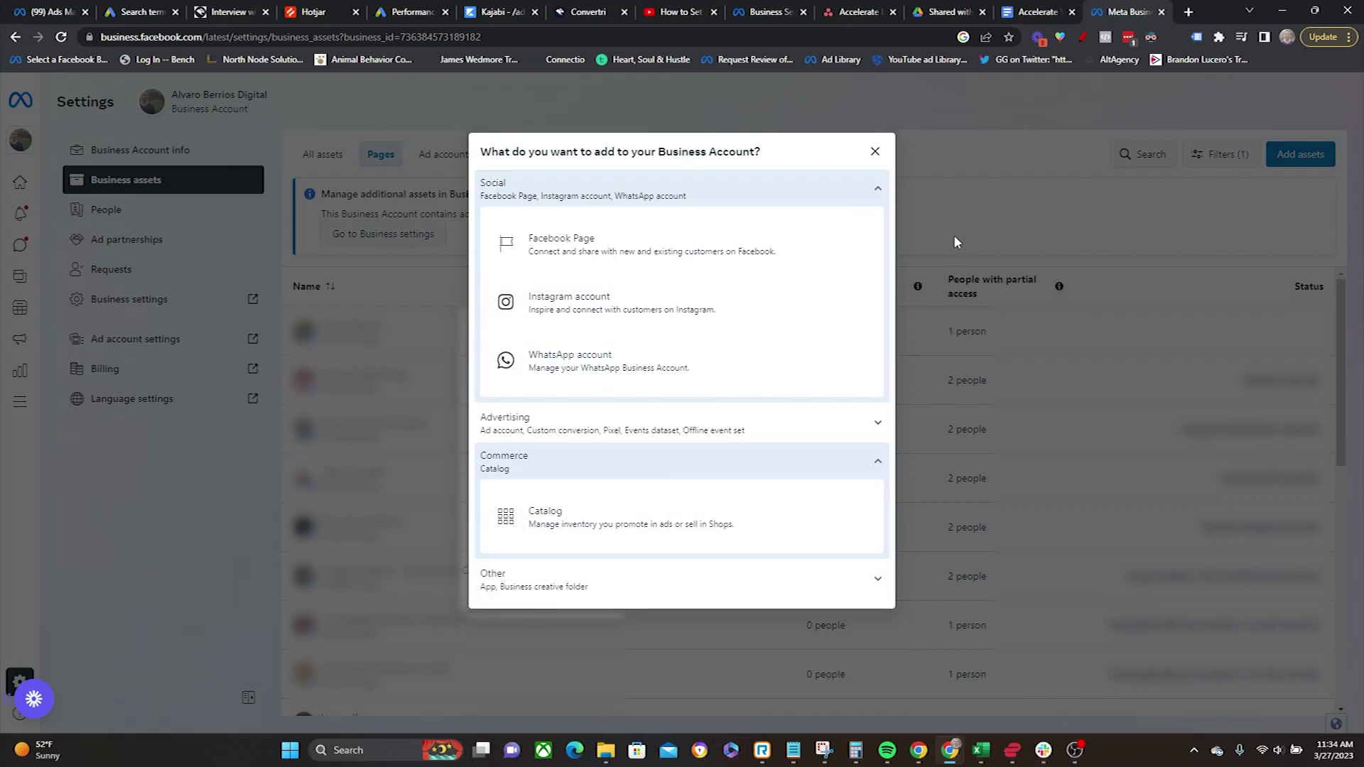
pyautogui.click(904, 169)
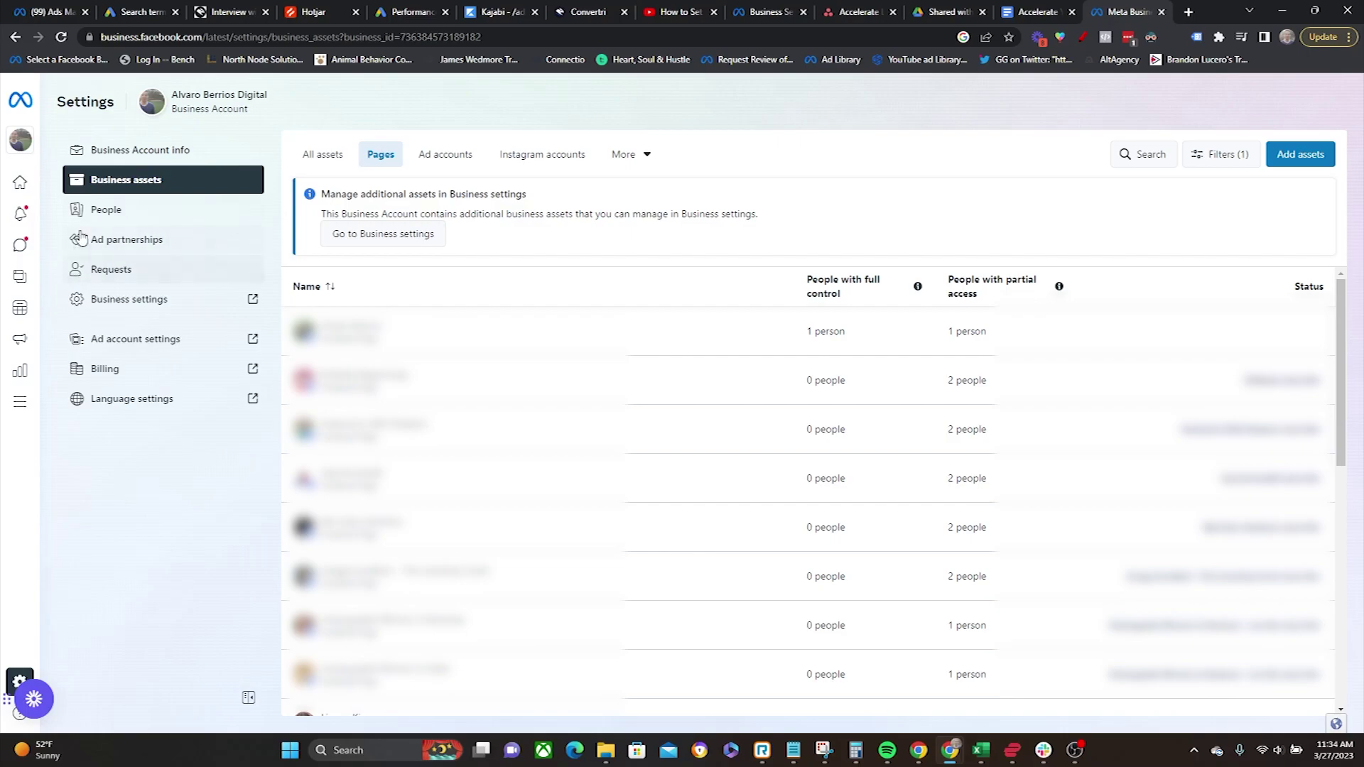
pyautogui.click(113, 211)
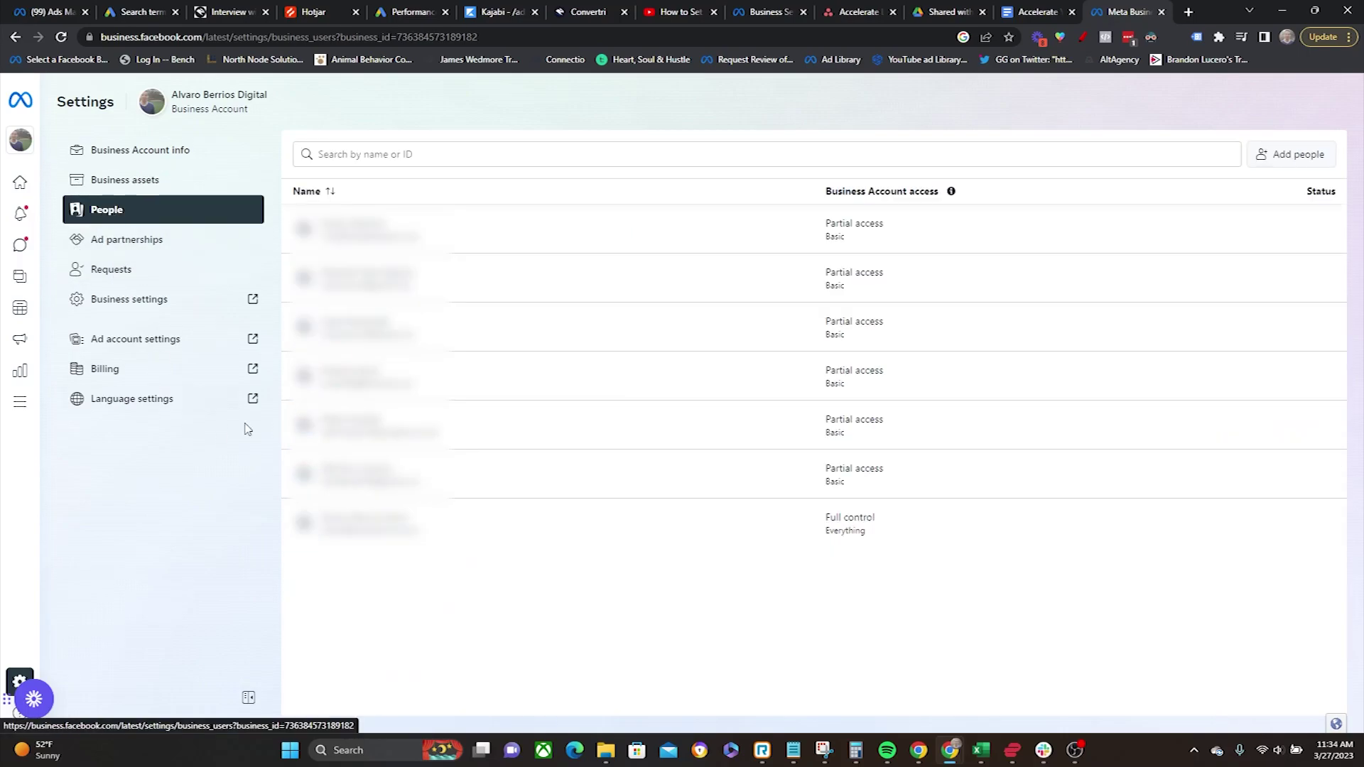
# Step: Start inviting a team member with their e-mail address and proceed to access levels
pyautogui.click(1285, 154)
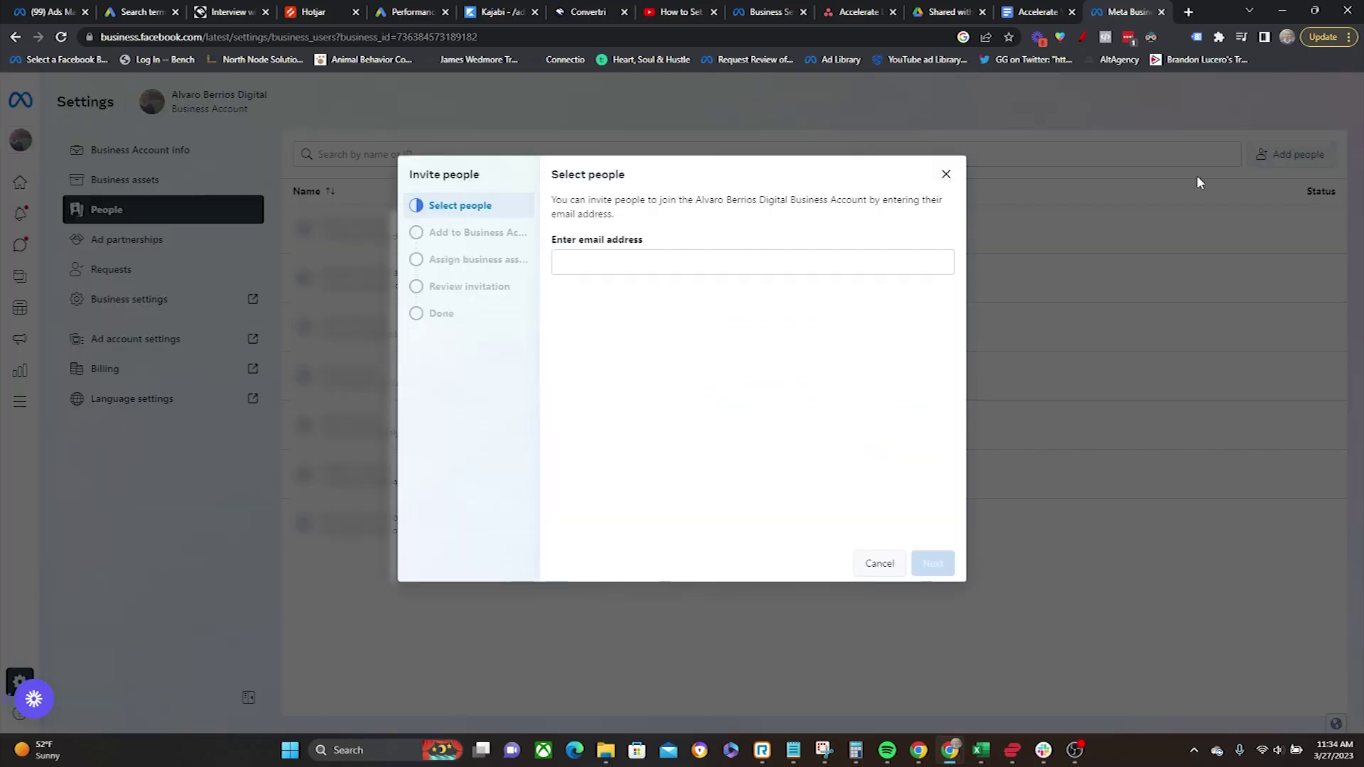
pyautogui.click(614, 265)
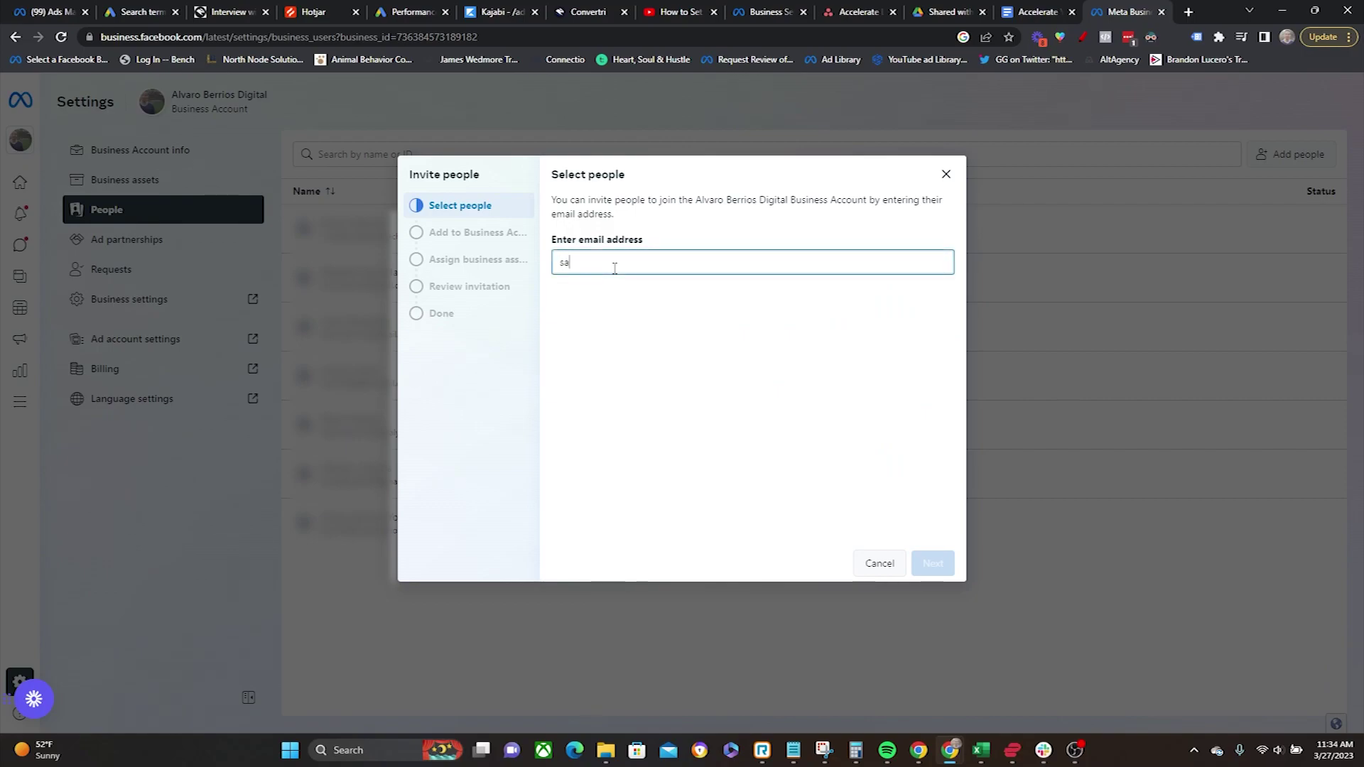
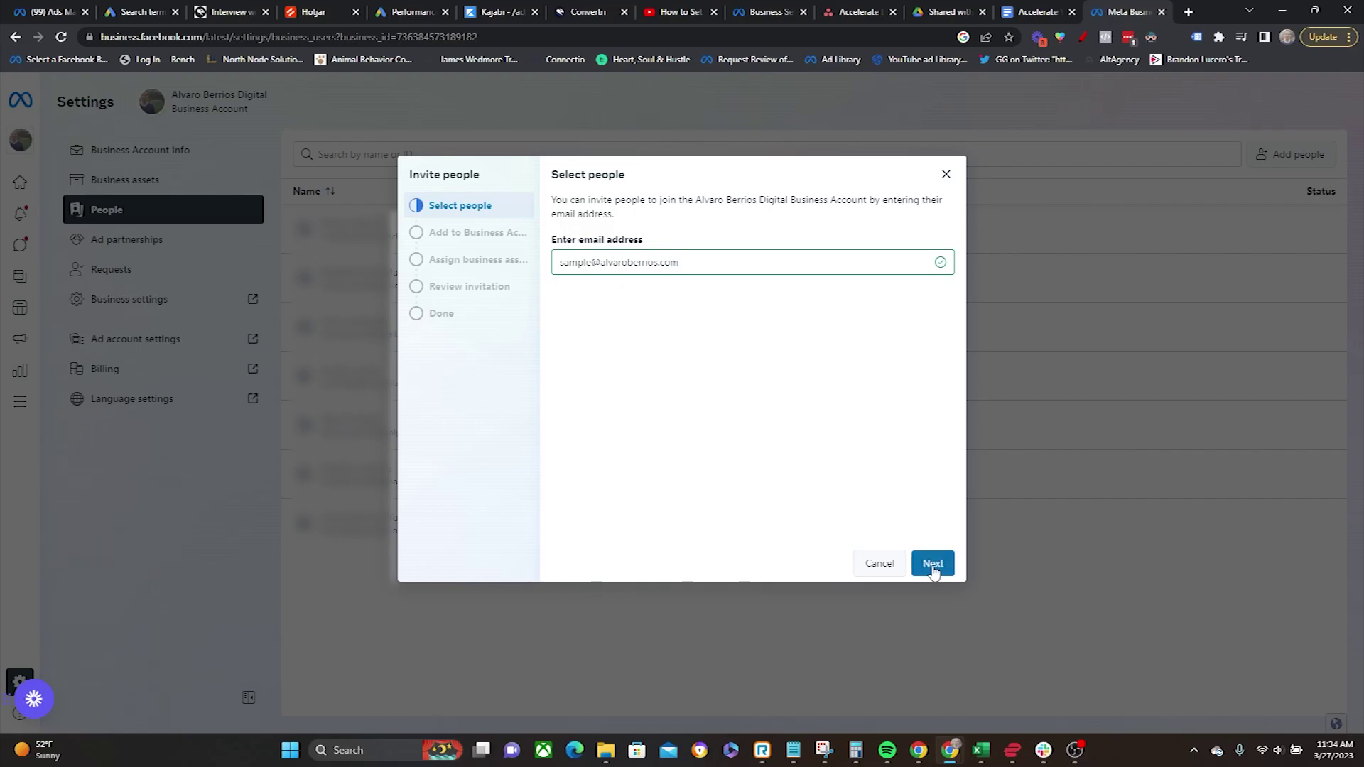
pyautogui.click(931, 563)
# Step: Review the offered access levels, dismiss the Partial access tip, and cancel the invitation
pyautogui.scroll(-1, 767, 415)
pyautogui.scroll(-3, 775, 423)
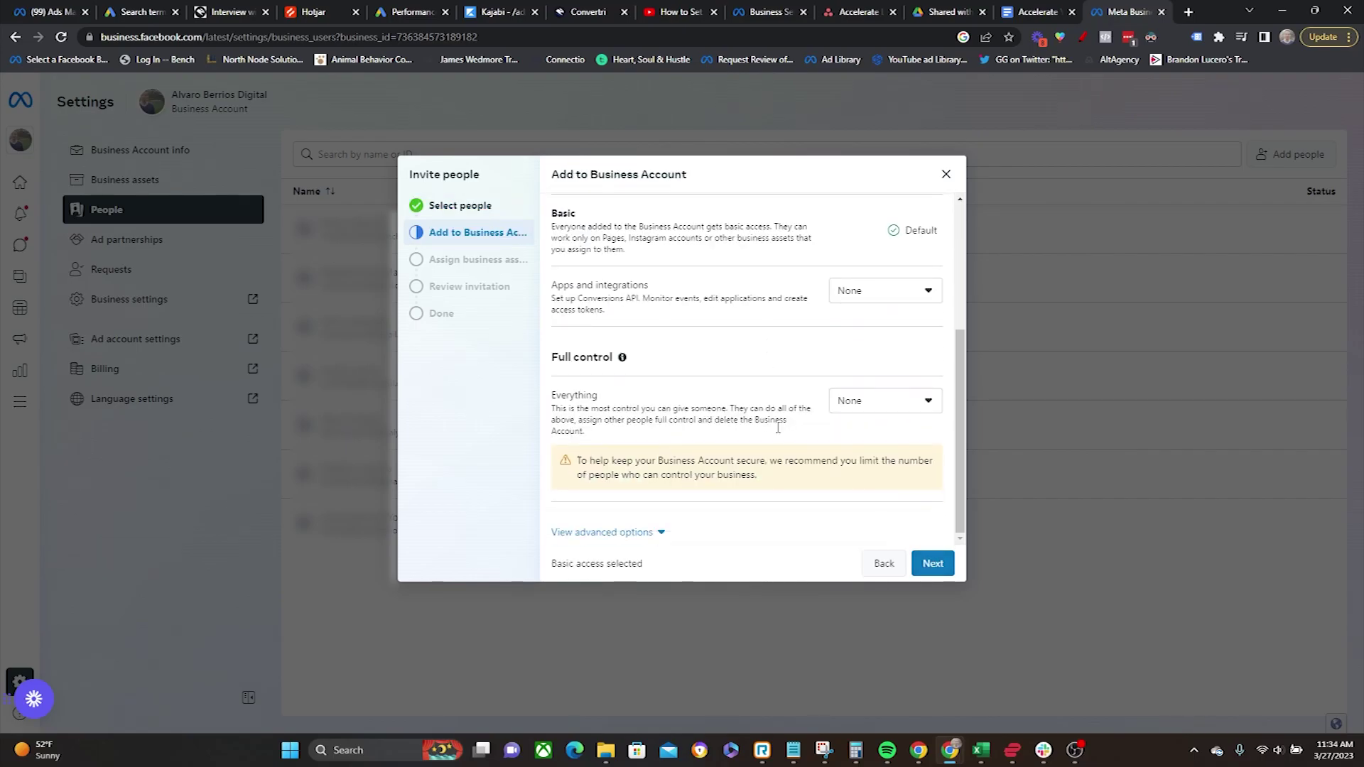
pyautogui.scroll(4, 767, 415)
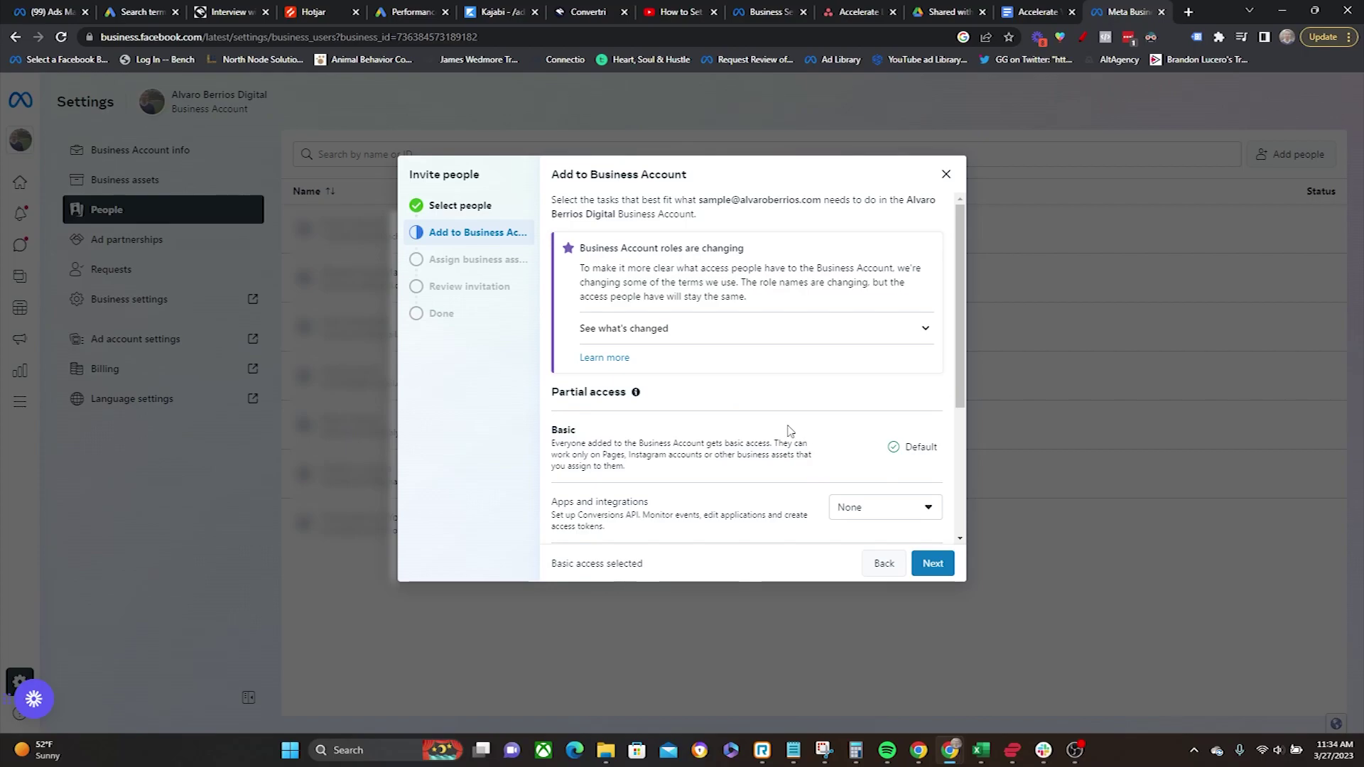
pyautogui.scroll(-3, 787, 430)
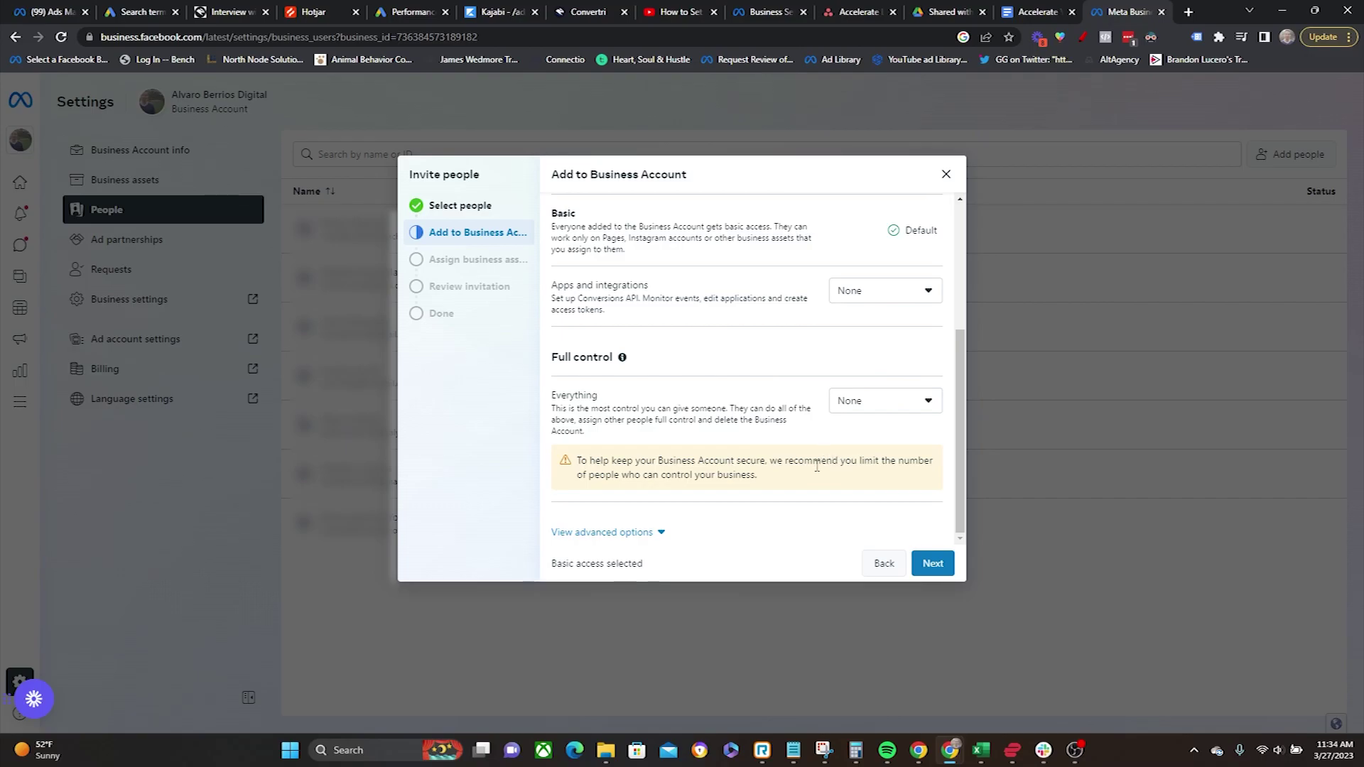
pyautogui.scroll(3, 800, 485)
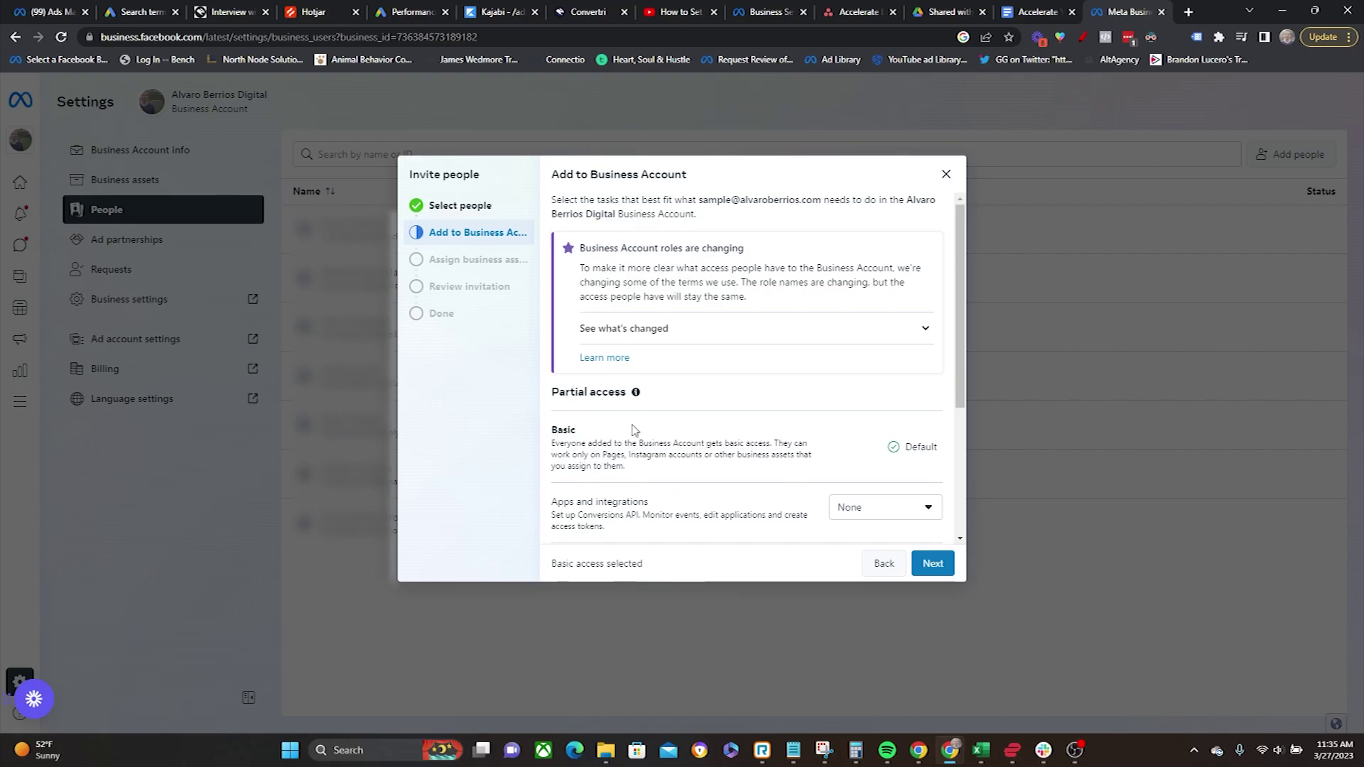
pyautogui.moveTo(636, 392)
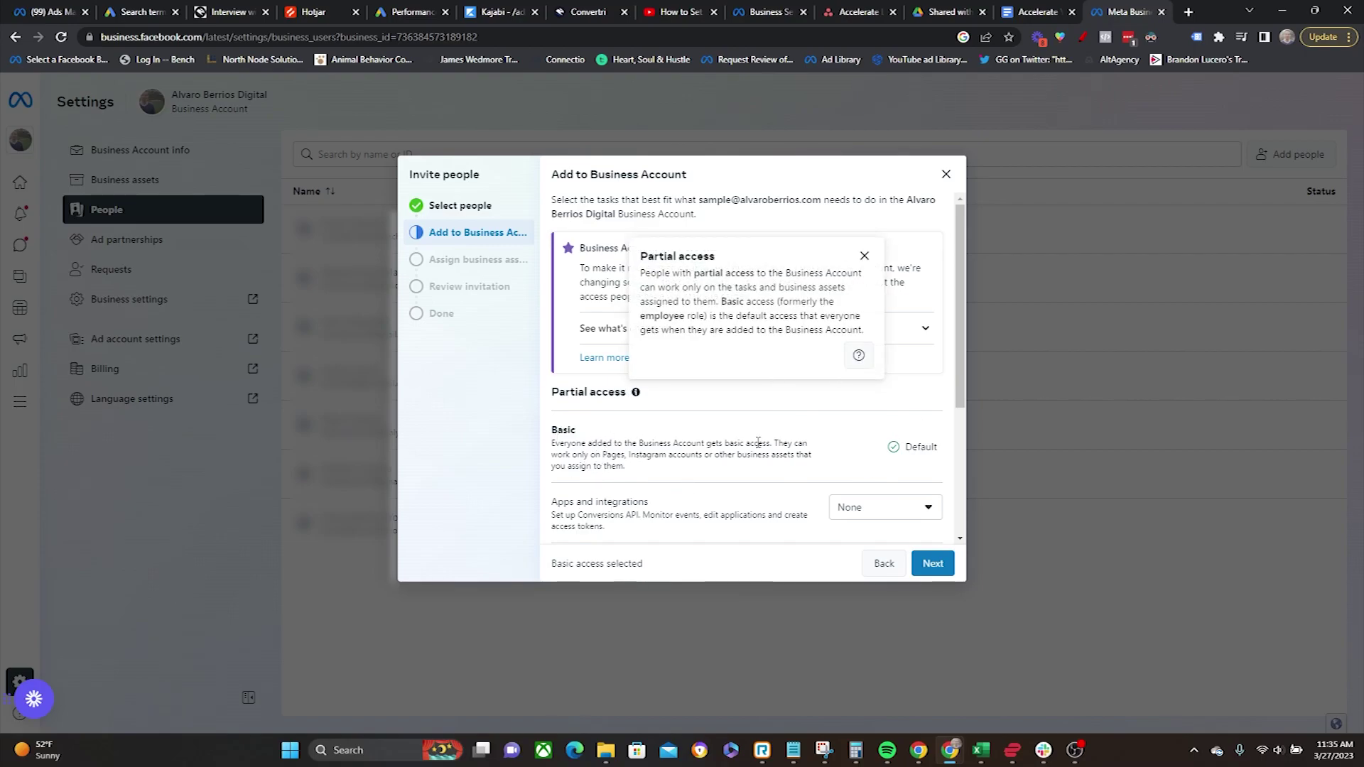
pyautogui.click(864, 255)
pyautogui.scroll(-3, 817, 423)
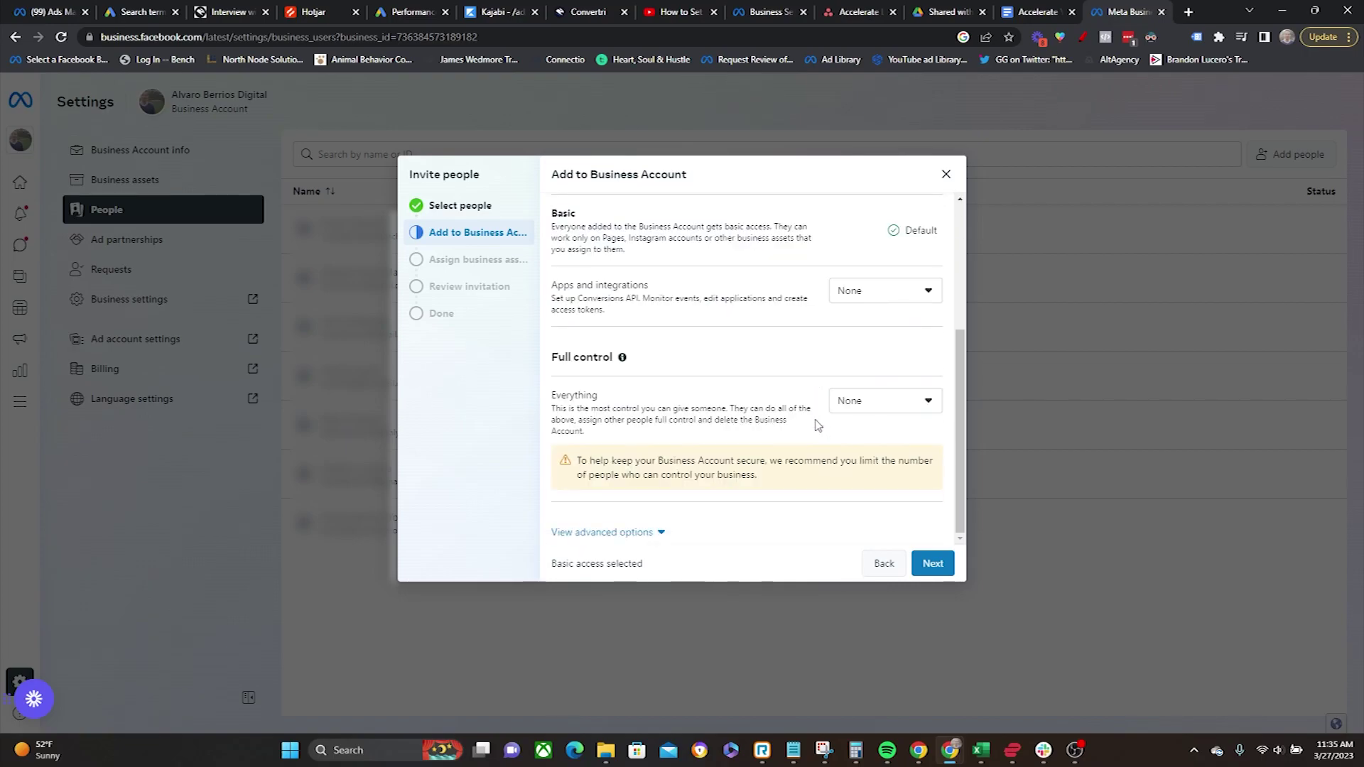
pyautogui.click(888, 577)
pyautogui.click(946, 174)
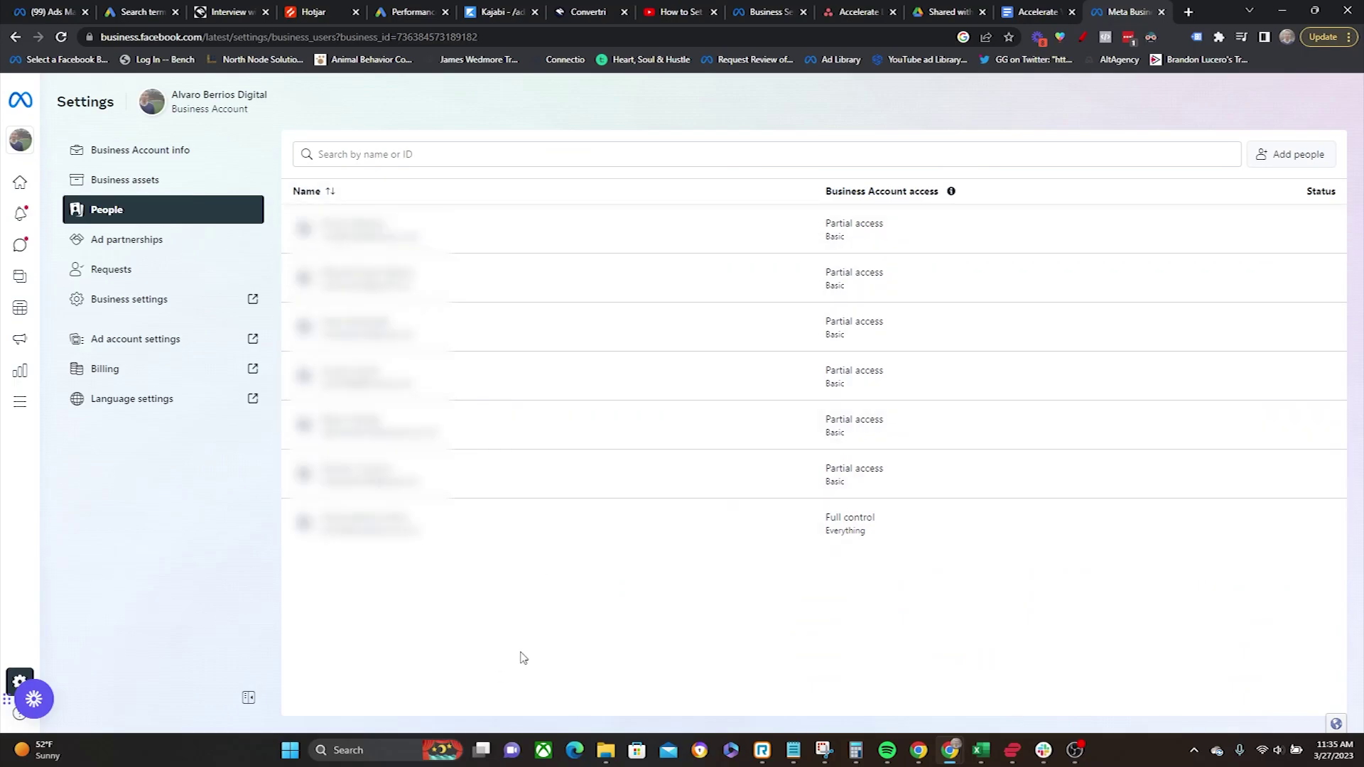
# Step: Scroll through the Pages in Business assets with their access counts, then return to Home
pyautogui.click(126, 180)
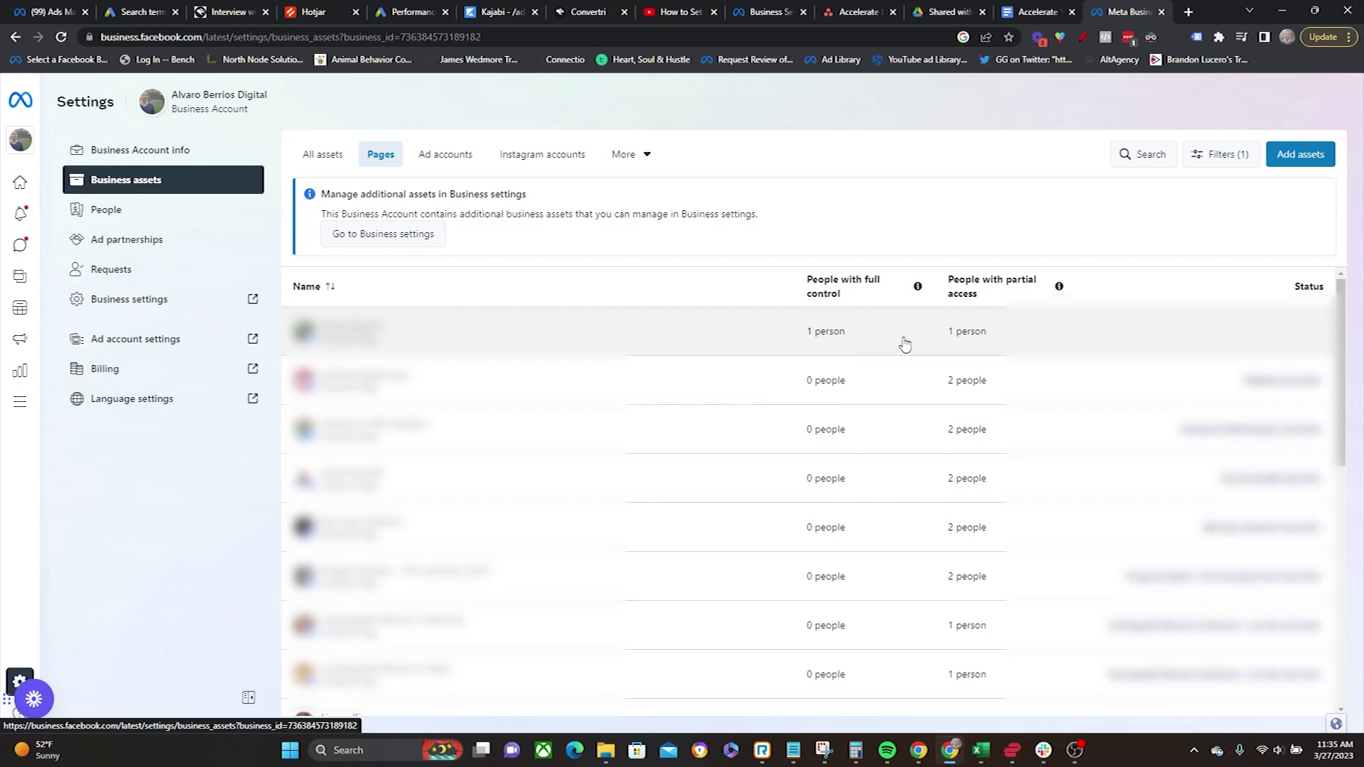
pyautogui.scroll(-5, 906, 348)
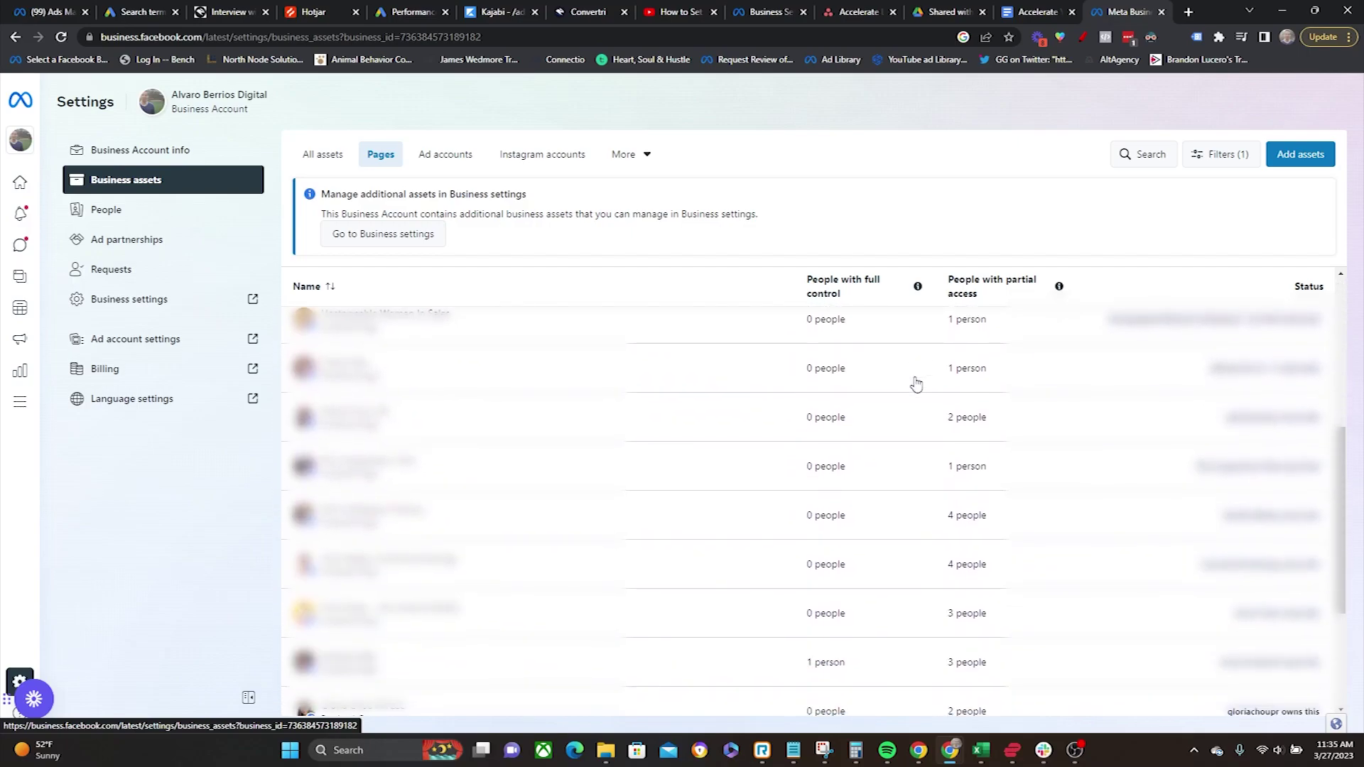
pyautogui.scroll(-5, 916, 383)
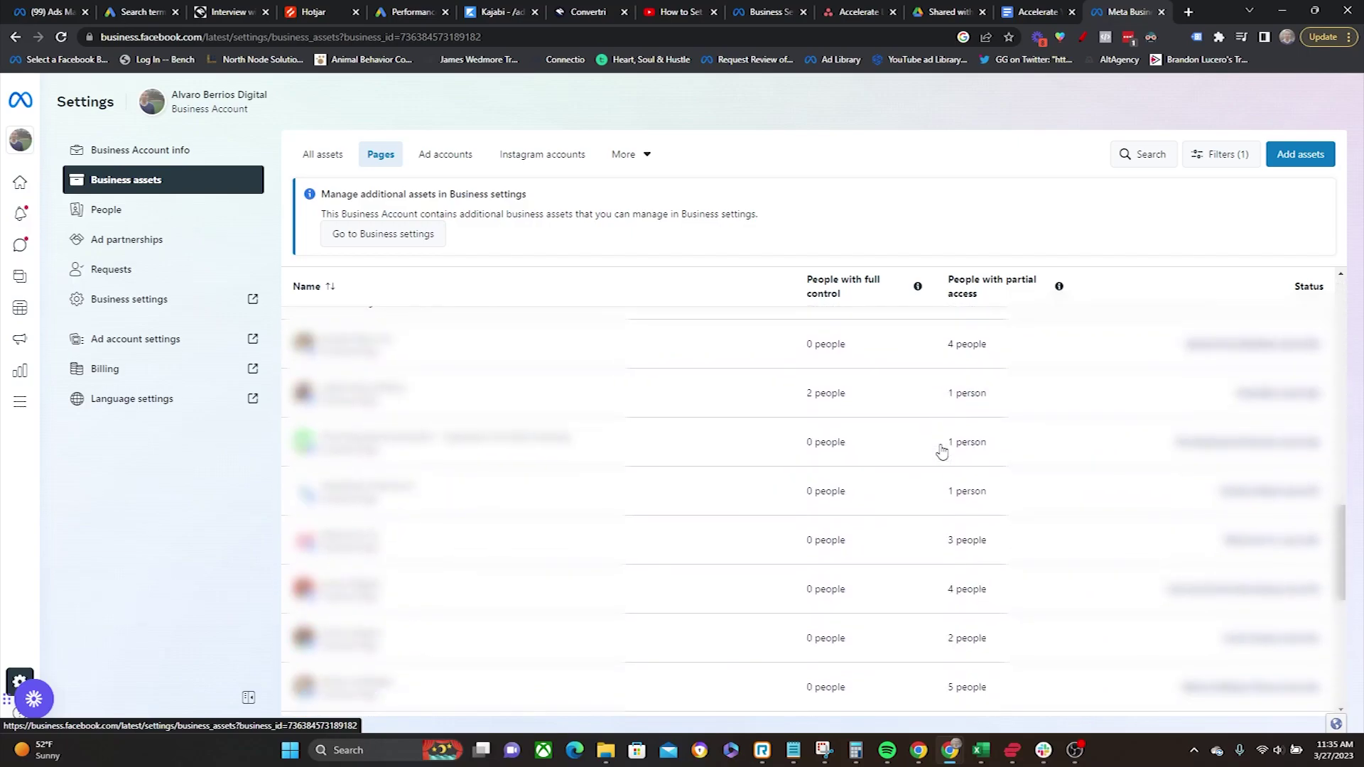
pyautogui.scroll(-5, 941, 451)
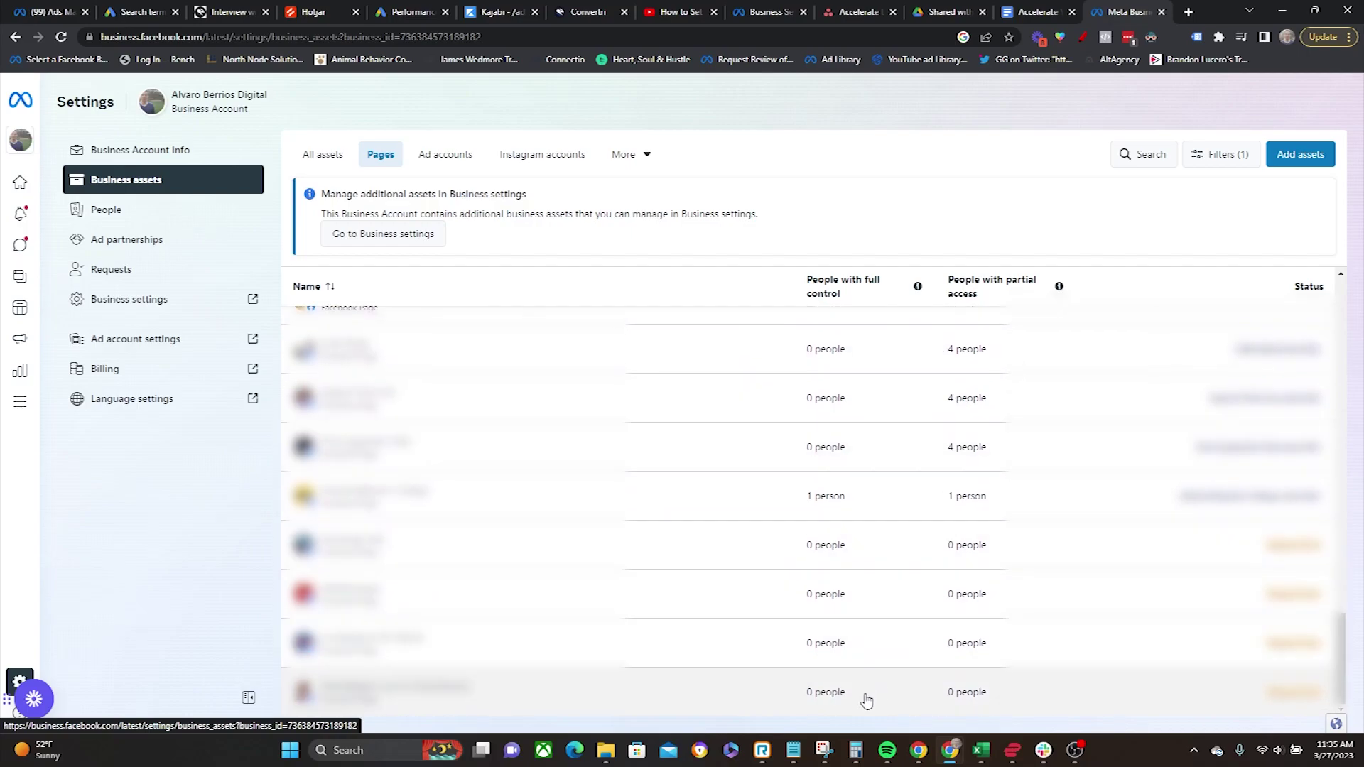
pyautogui.scroll(5, 628, 604)
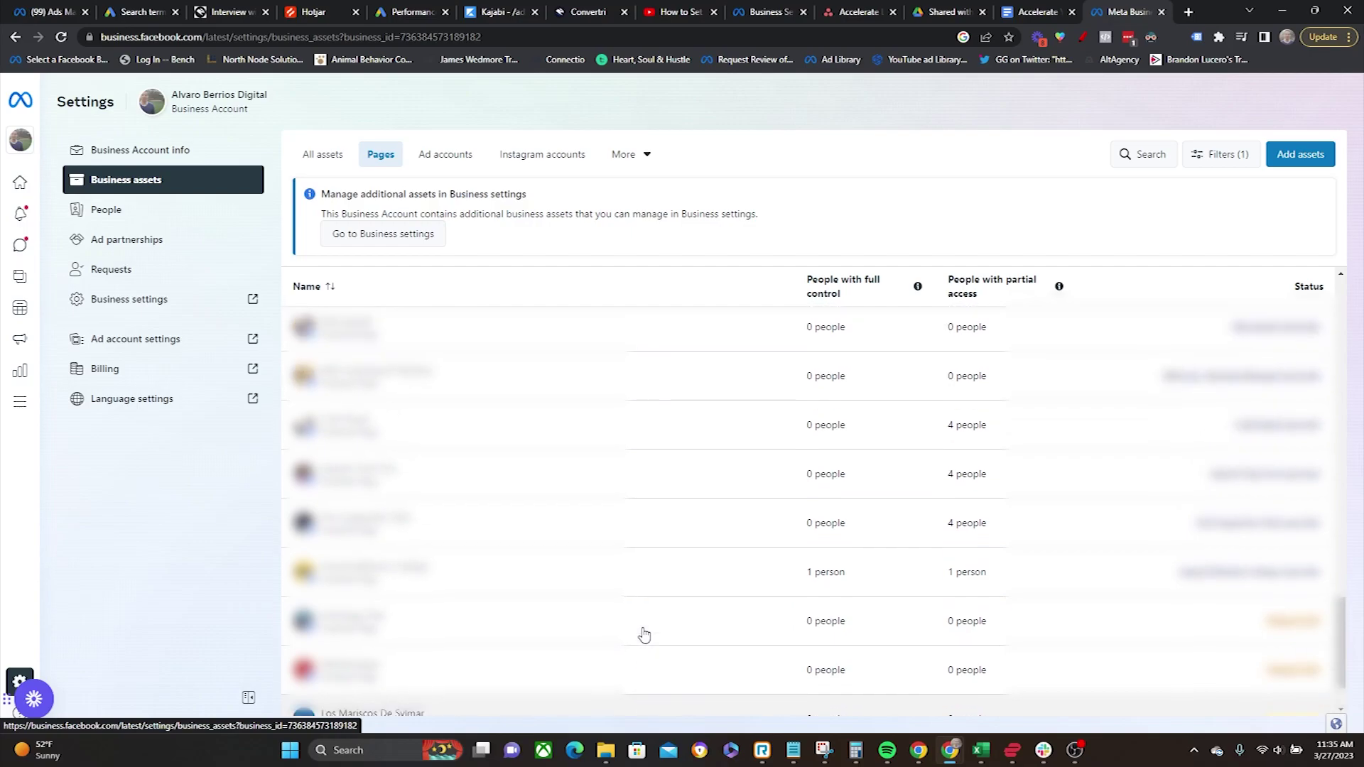
pyautogui.scroll(10, 644, 634)
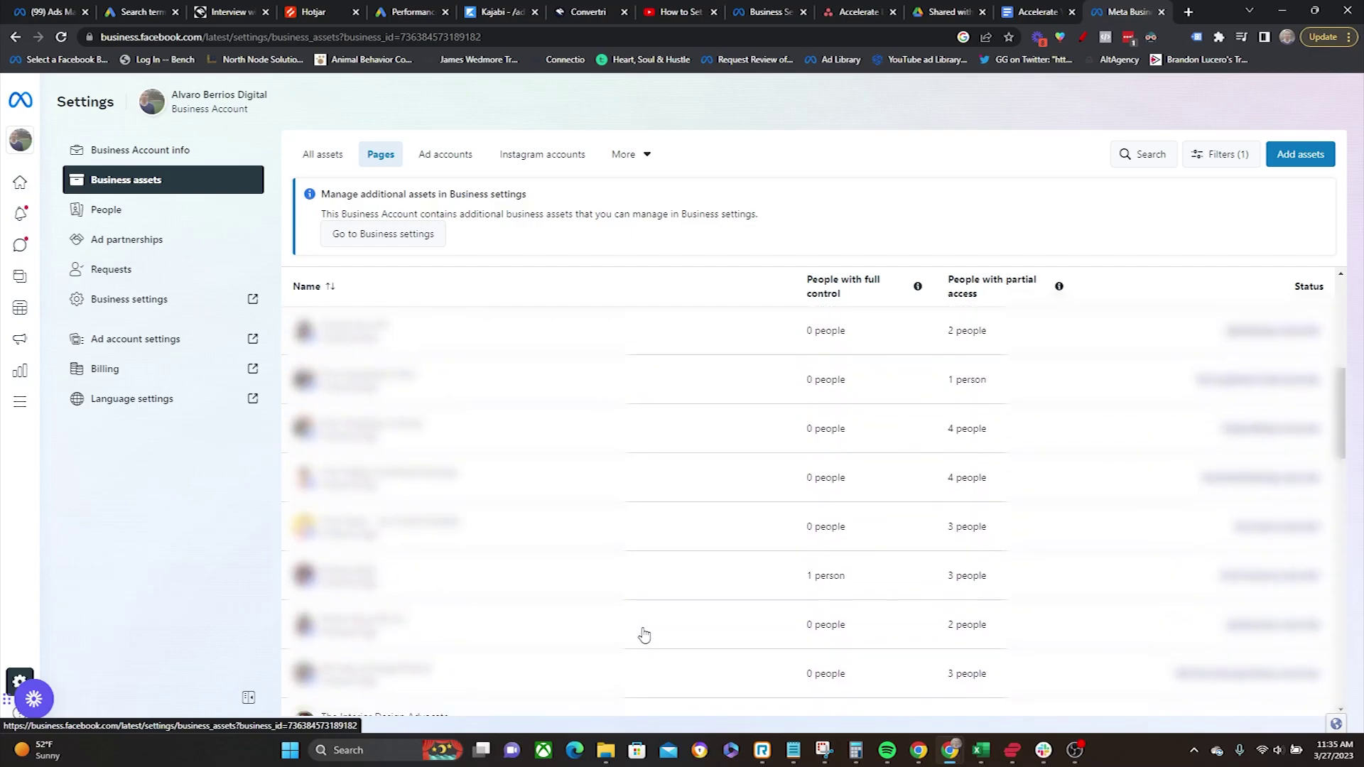
pyautogui.scroll(2, 648, 646)
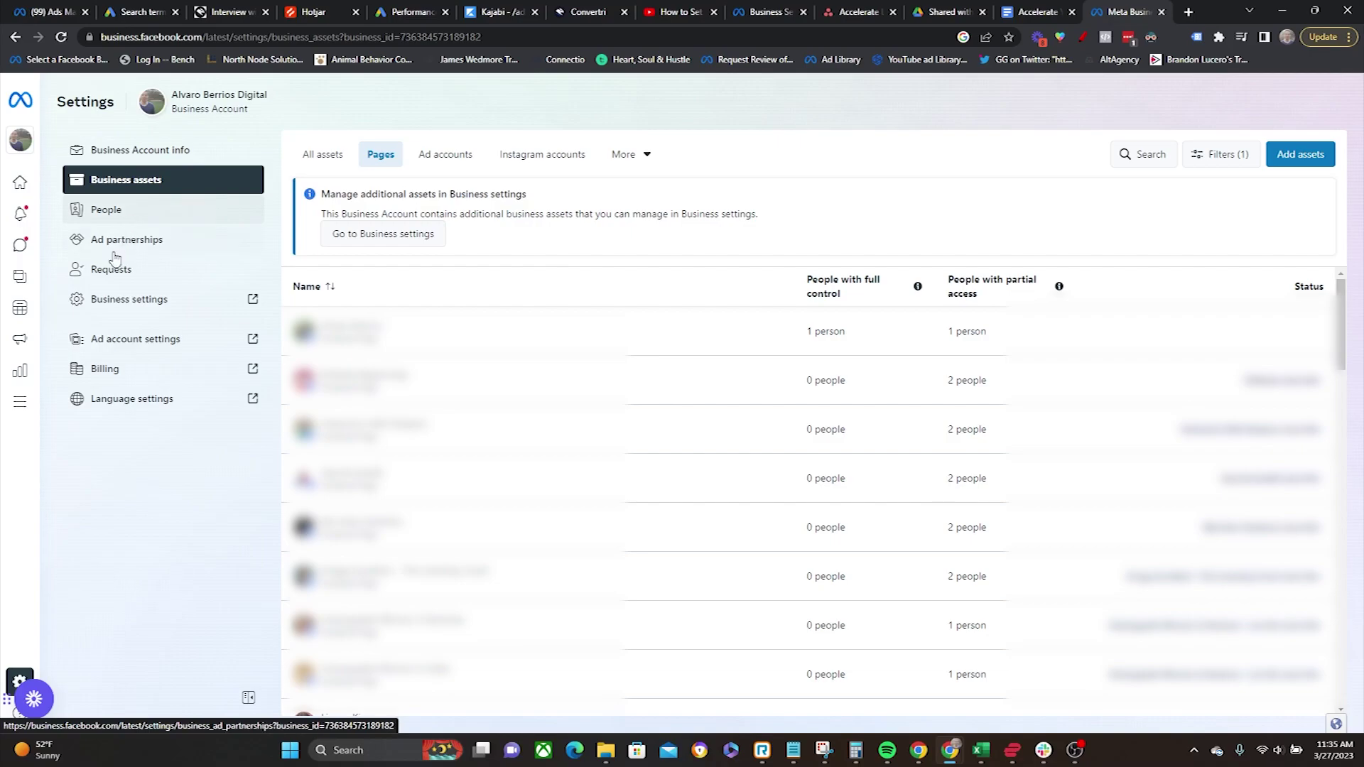
pyautogui.click(20, 186)
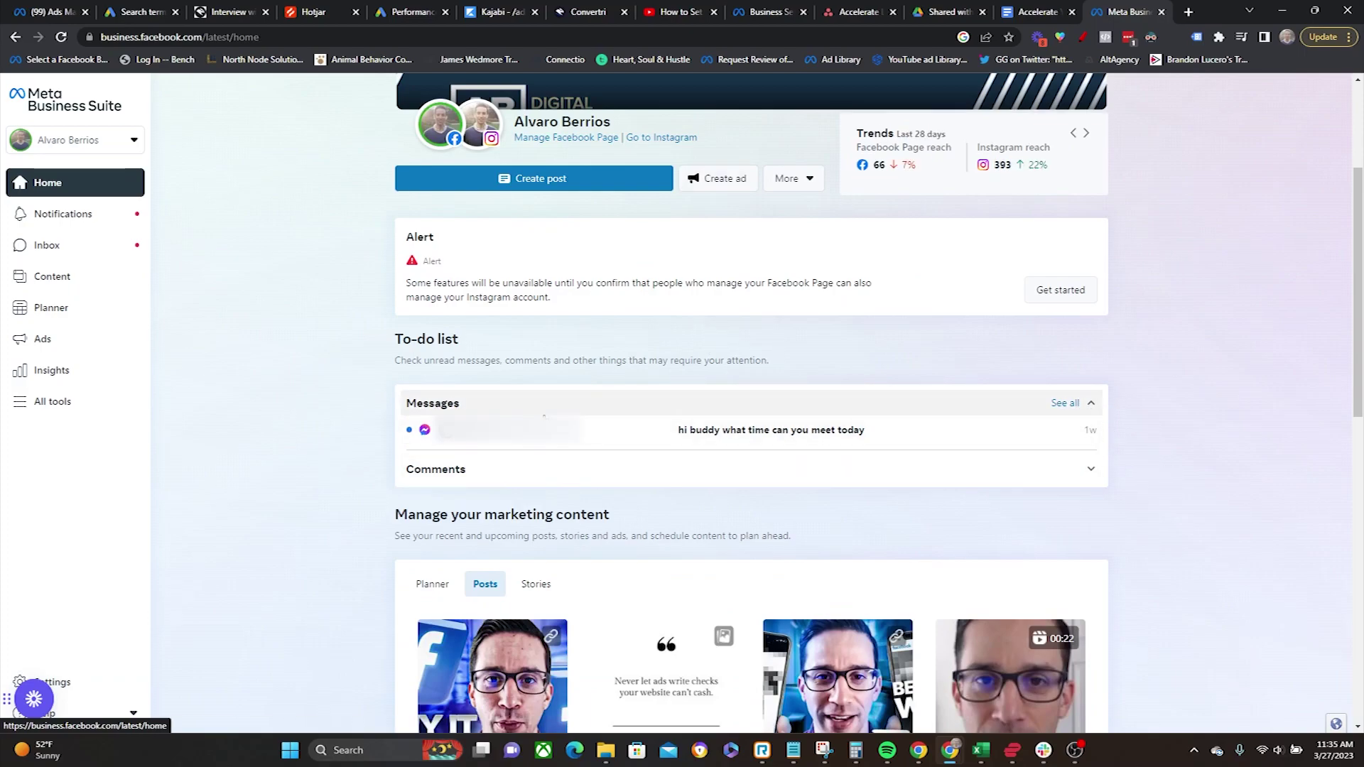
# Step: Scroll through the Home dashboard's alert, to-do list and posts grid, then open Ads
pyautogui.scroll(-4, 548, 451)
pyautogui.scroll(-7, 618, 473)
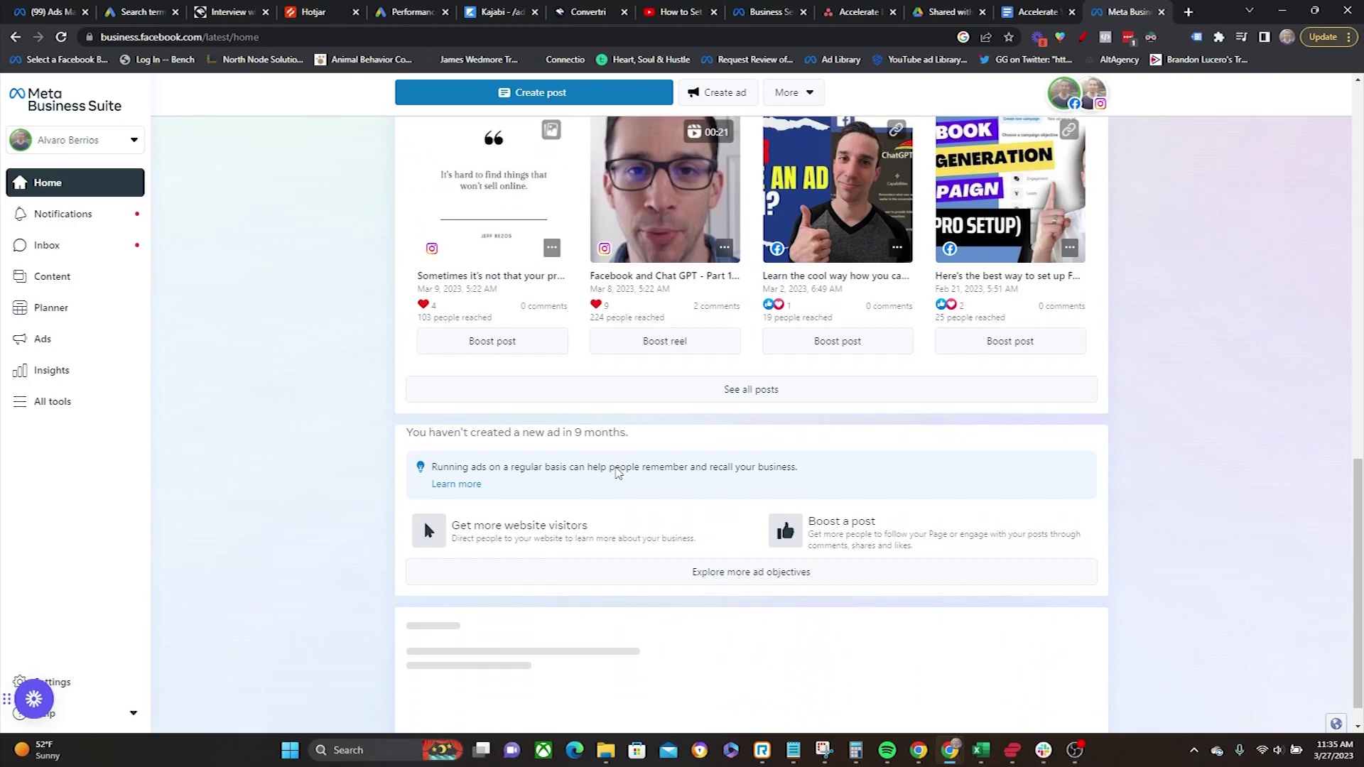
pyautogui.scroll(4, 655, 466)
pyautogui.scroll(3, 646, 523)
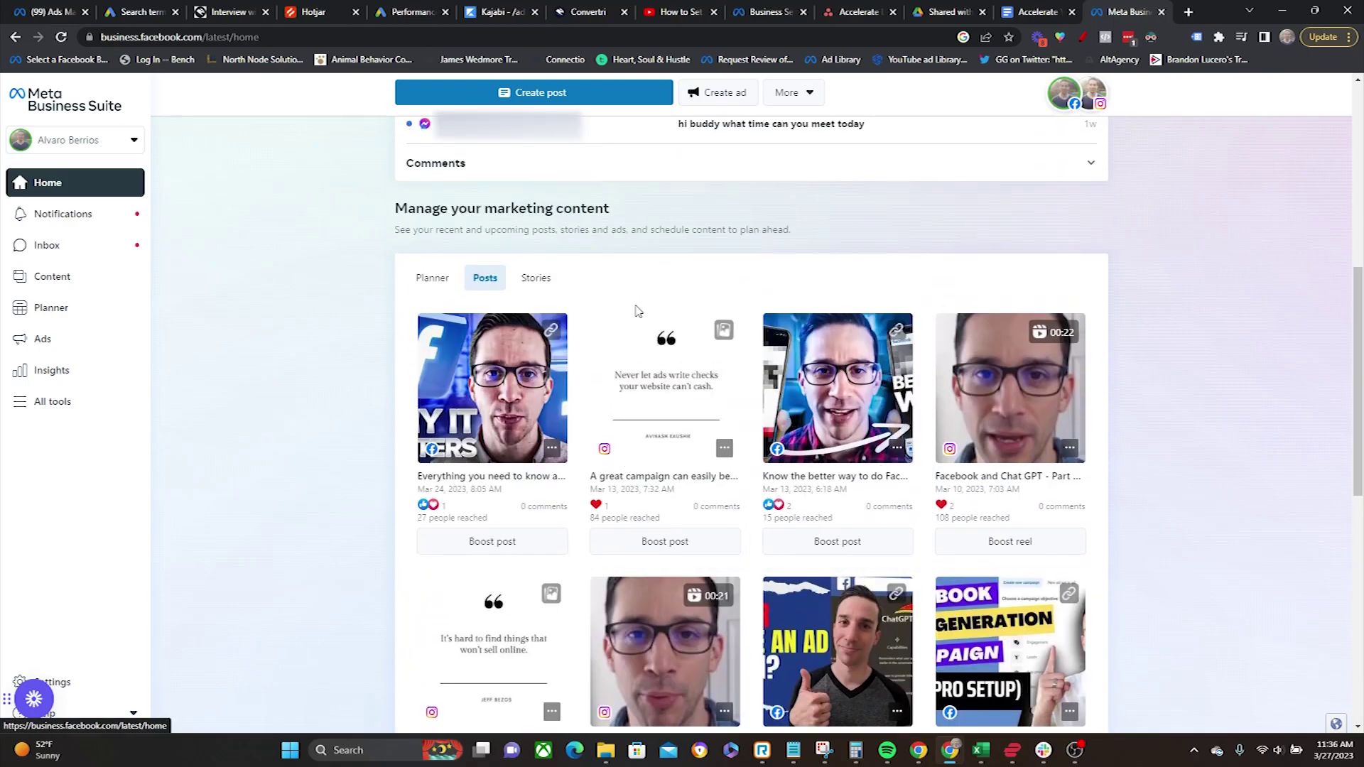
pyautogui.scroll(-4, 637, 308)
pyautogui.scroll(10, 600, 399)
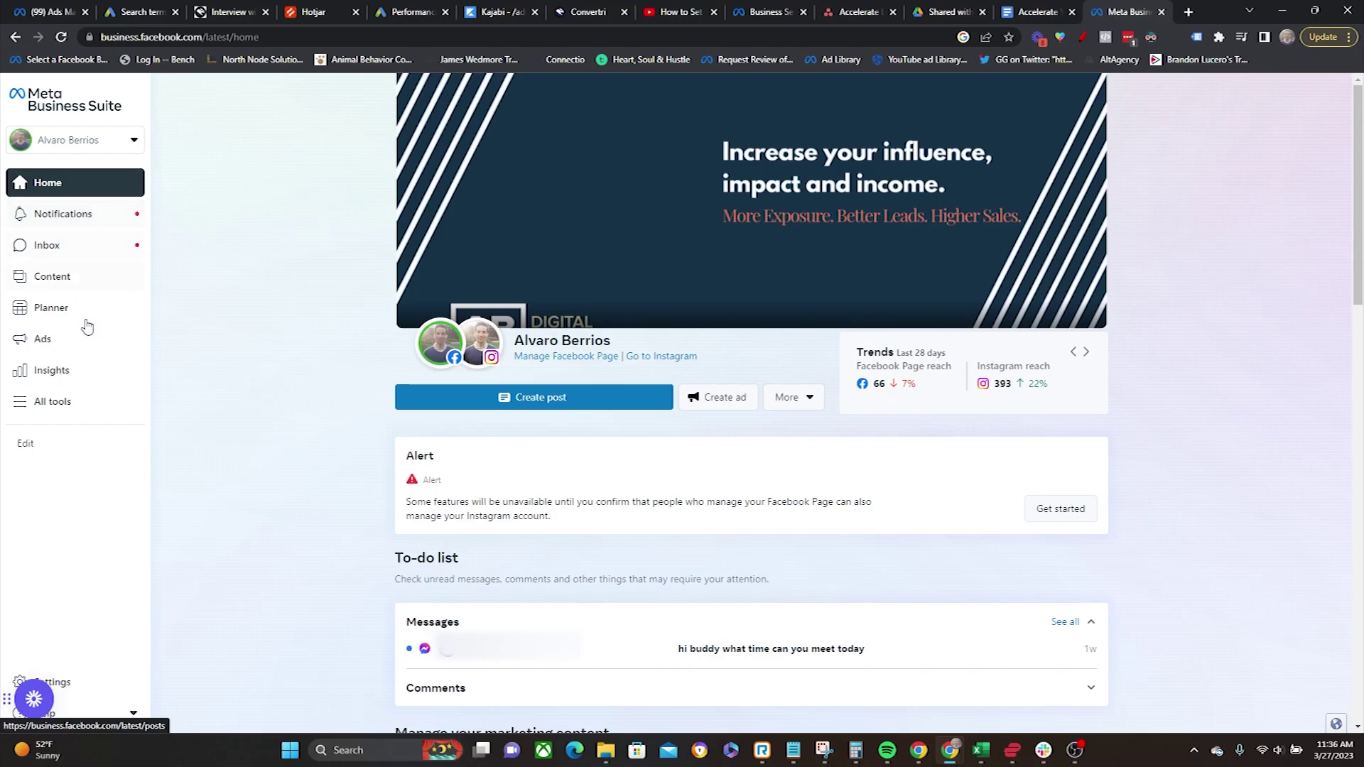
pyautogui.click(50, 343)
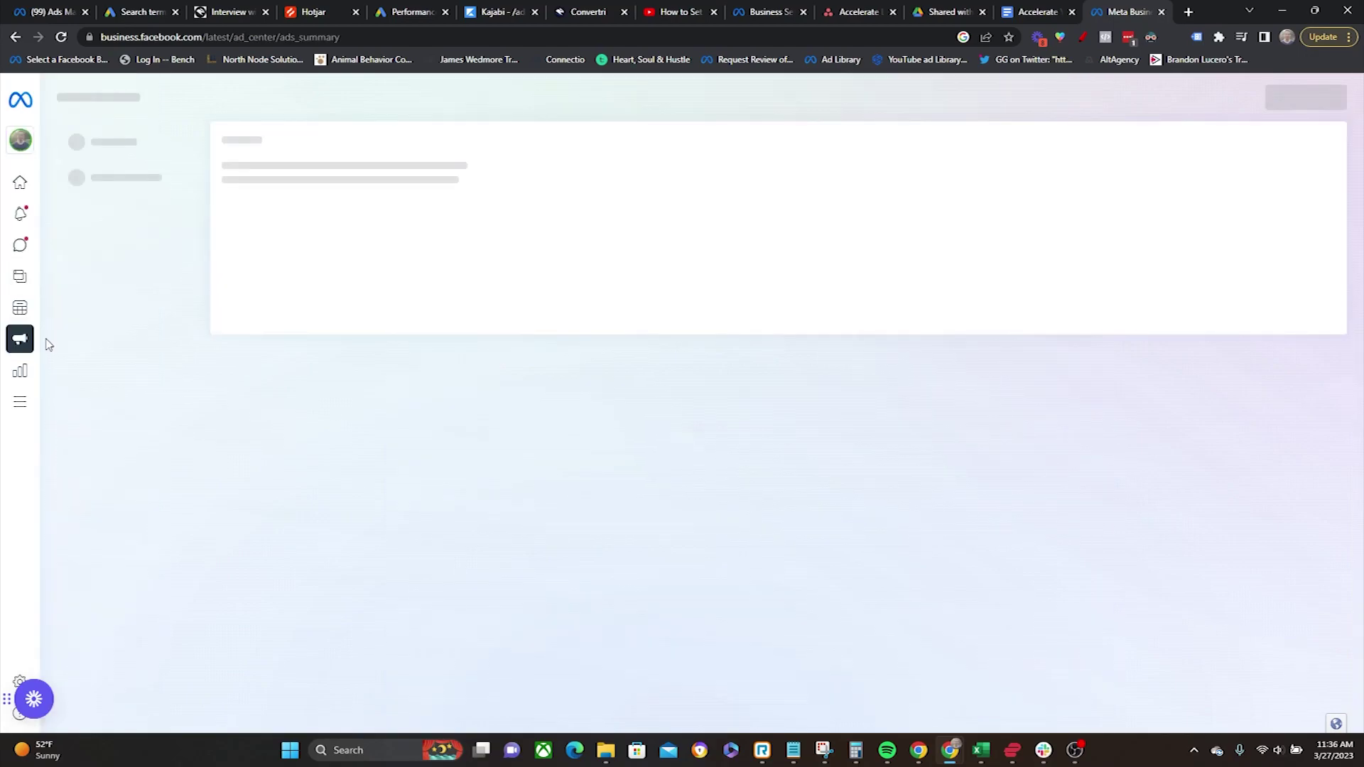